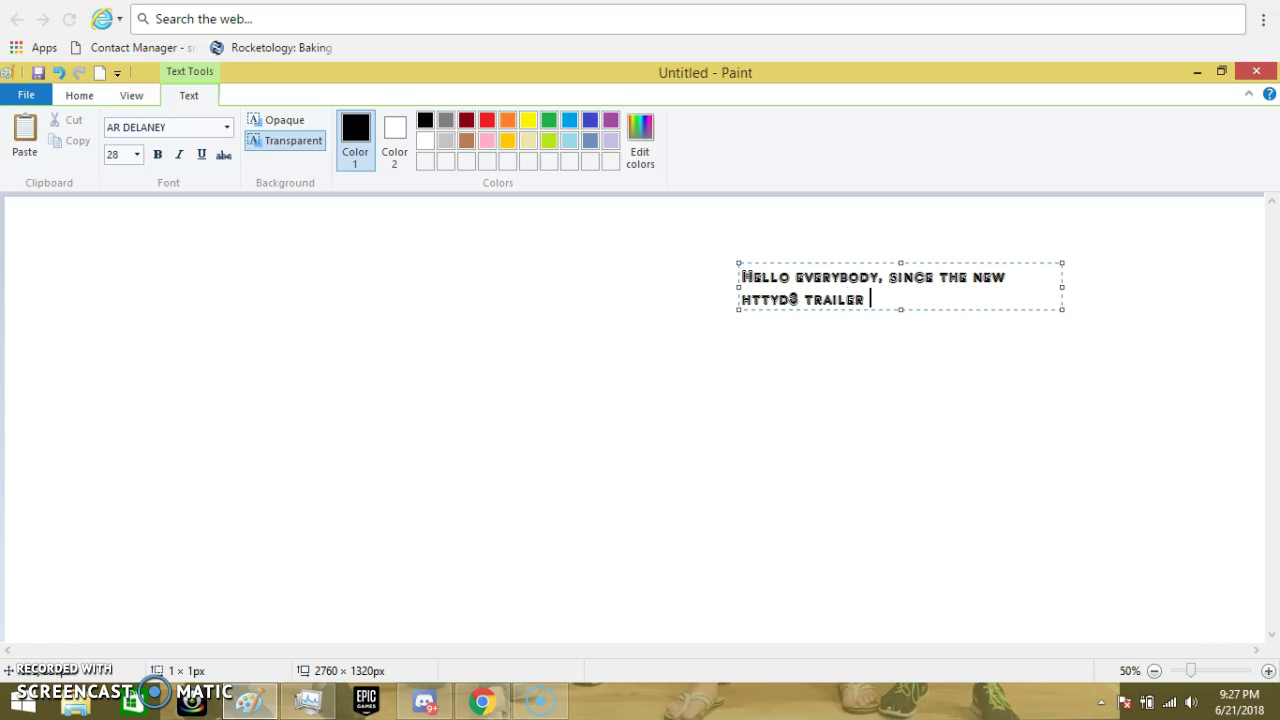
Continue the greeting text with "just came out, I thought that i would Draw Toothless Because he is amazing. Lets GOOOOOOO"
text(e )
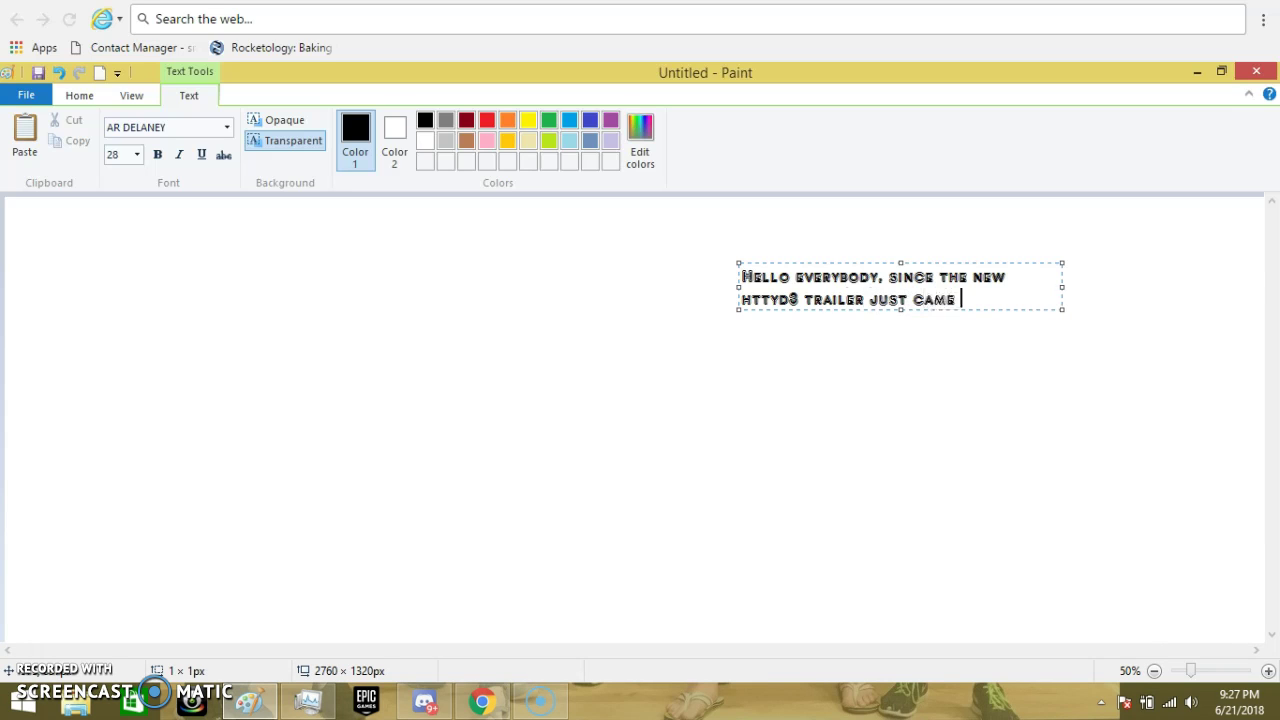
text(out , I though)
text(t that)
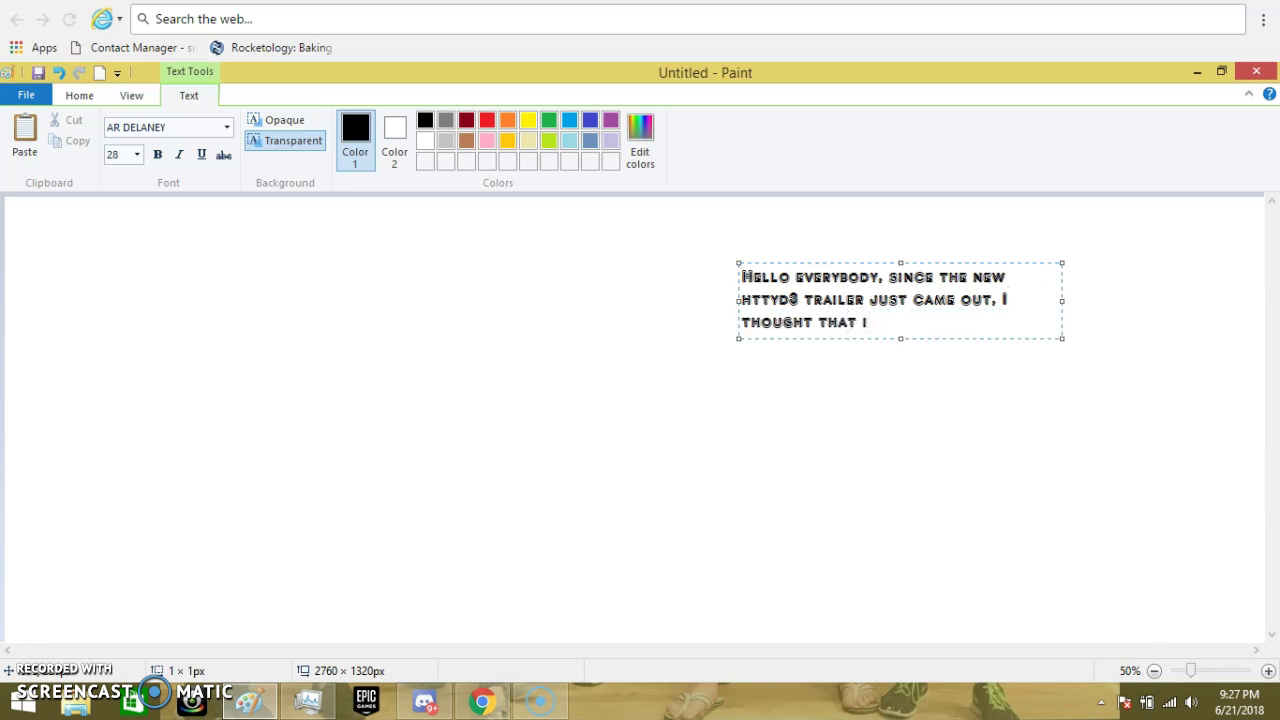
text( i would Dra)
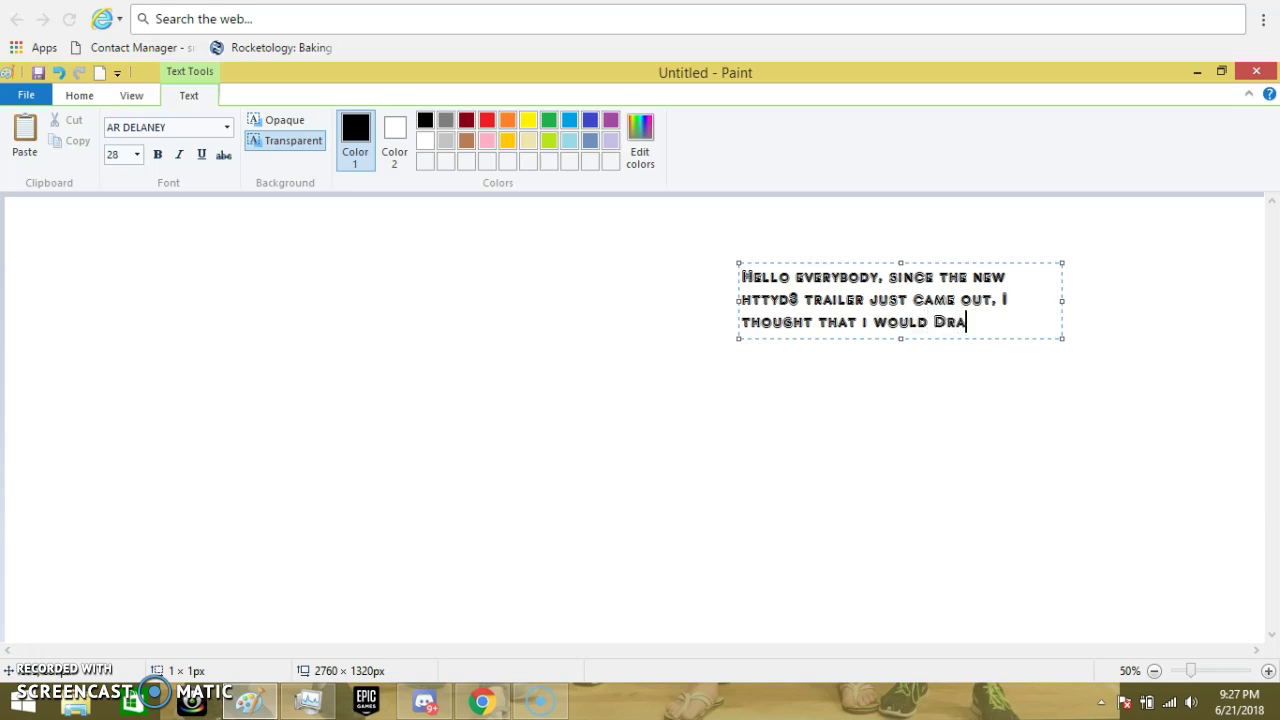
text(w Toothle)
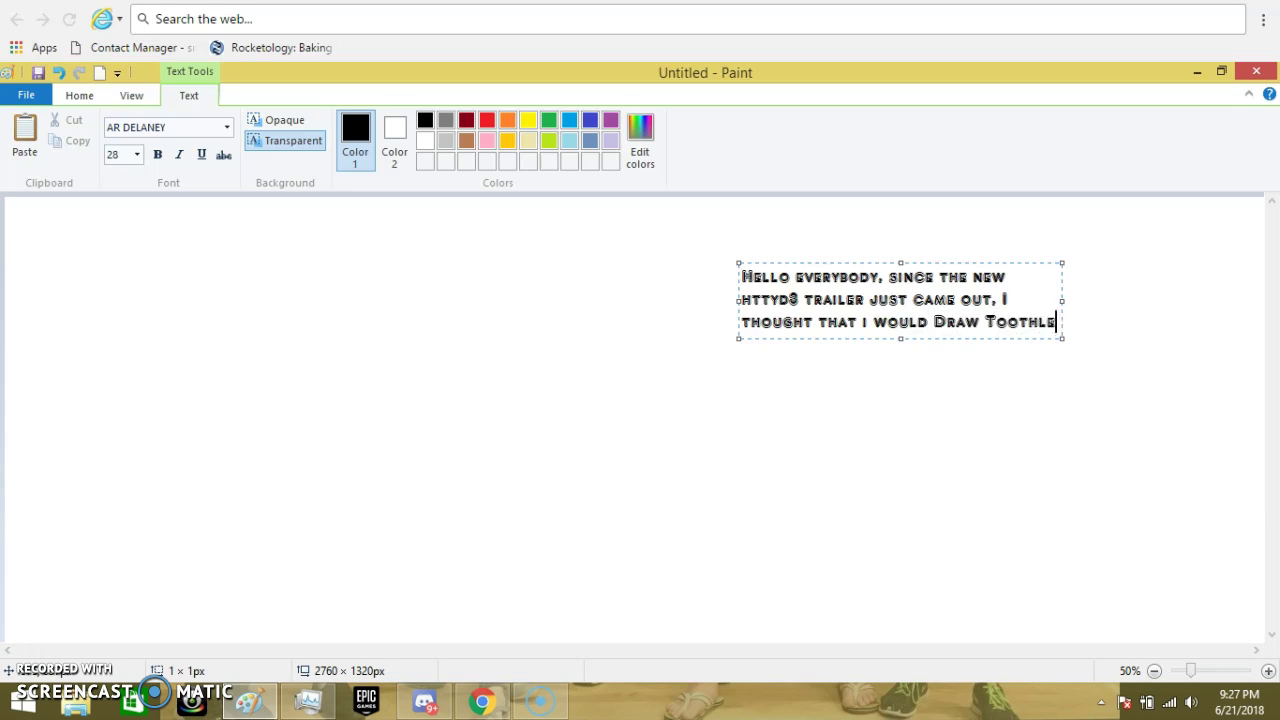
text(ss Becau)
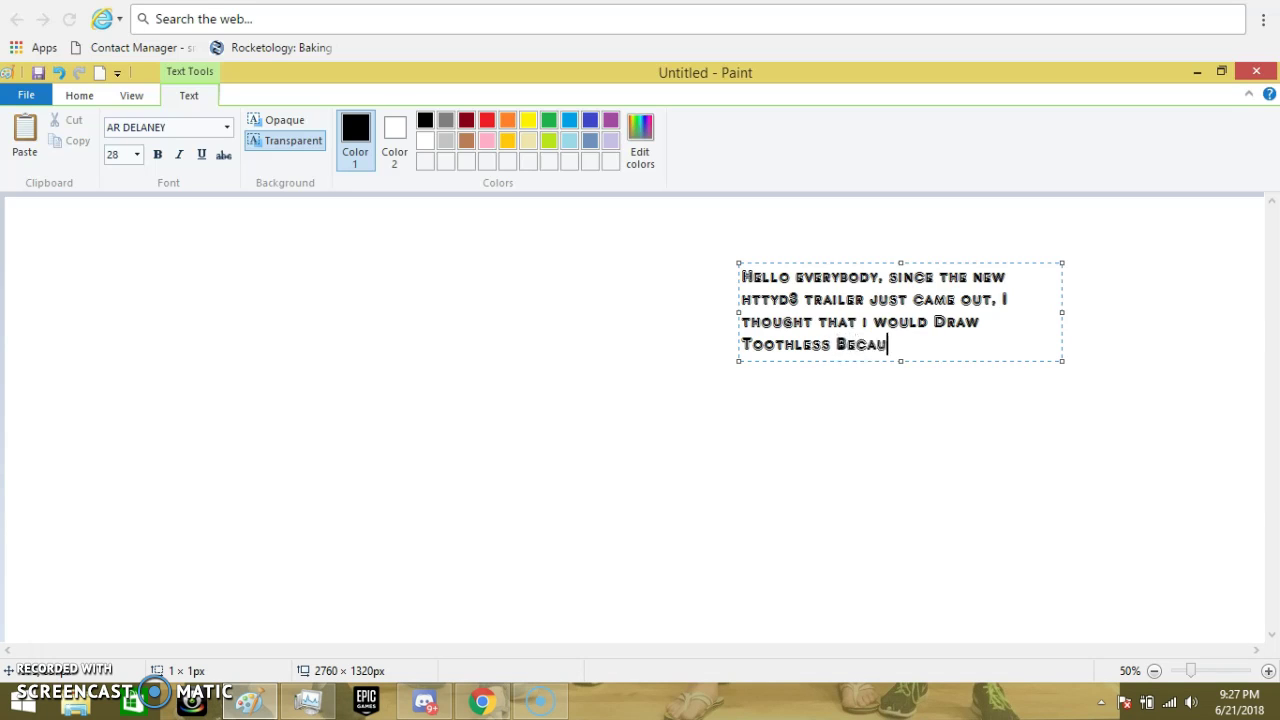
text(se he is ama)
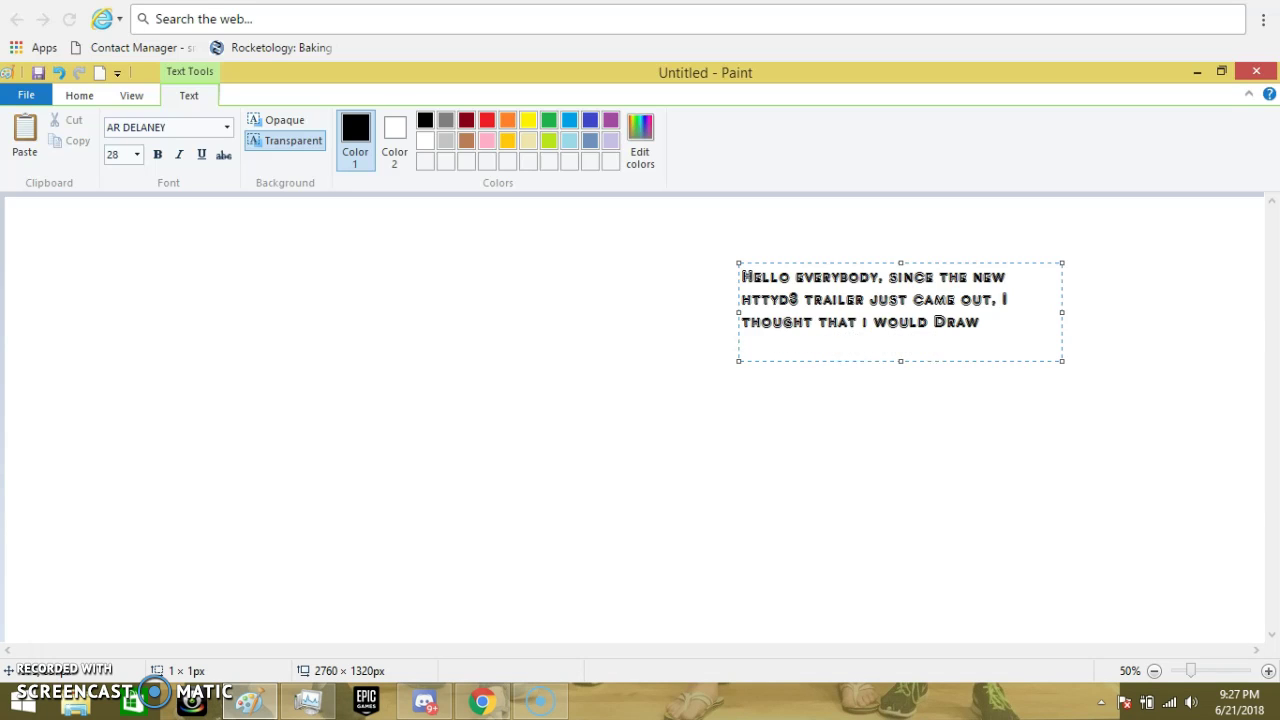
text(zing )
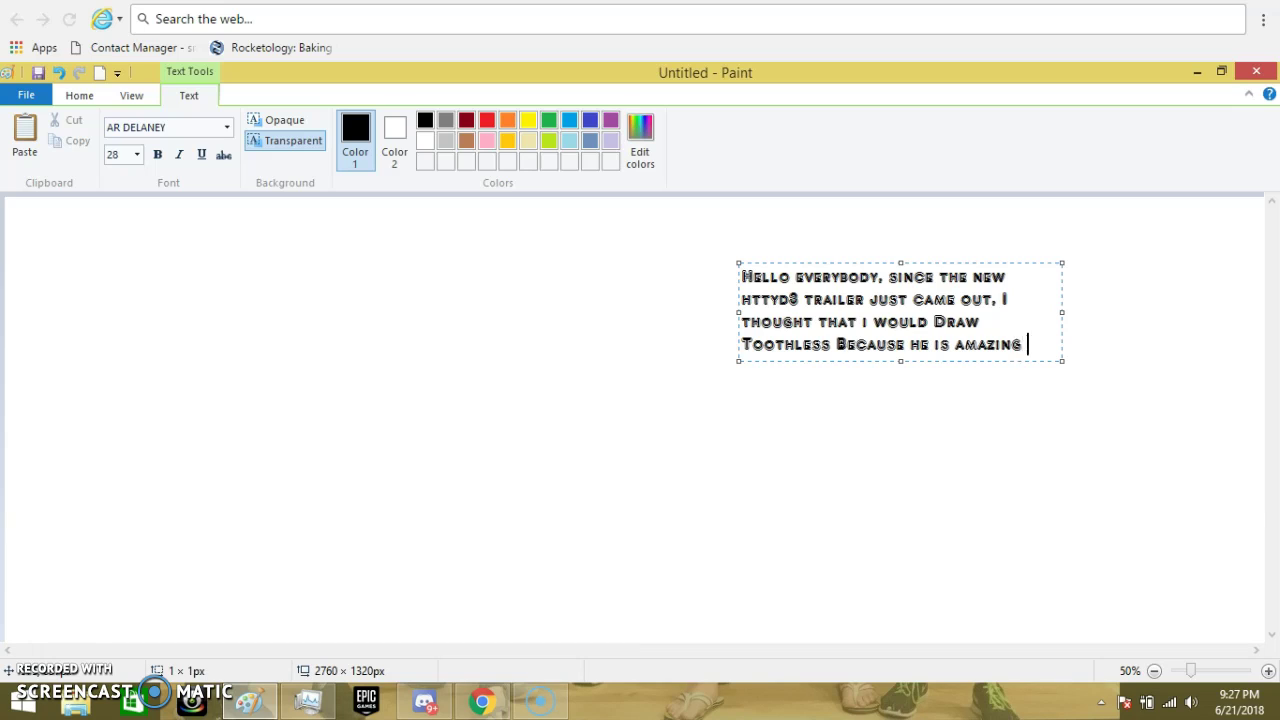
text(Lets GOOOOOOO)
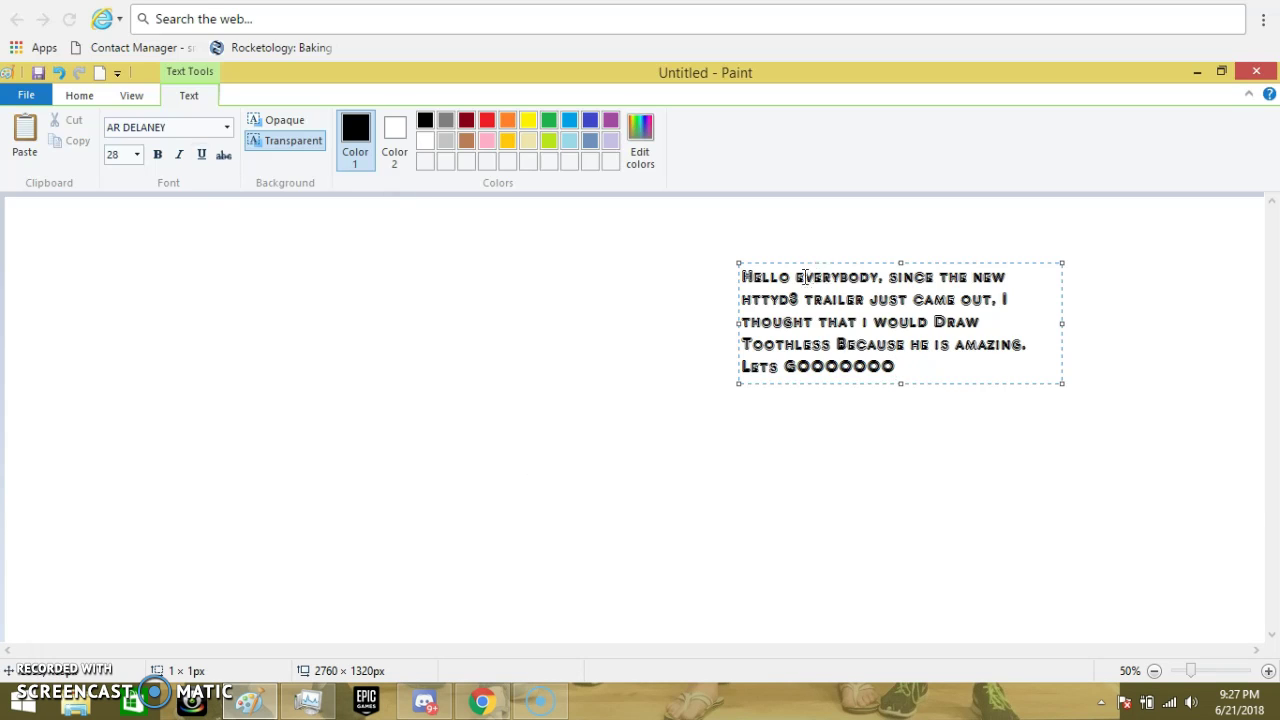
Delete the whole greeting text and discard the empty text box
drag(742, 273, 753, 278)
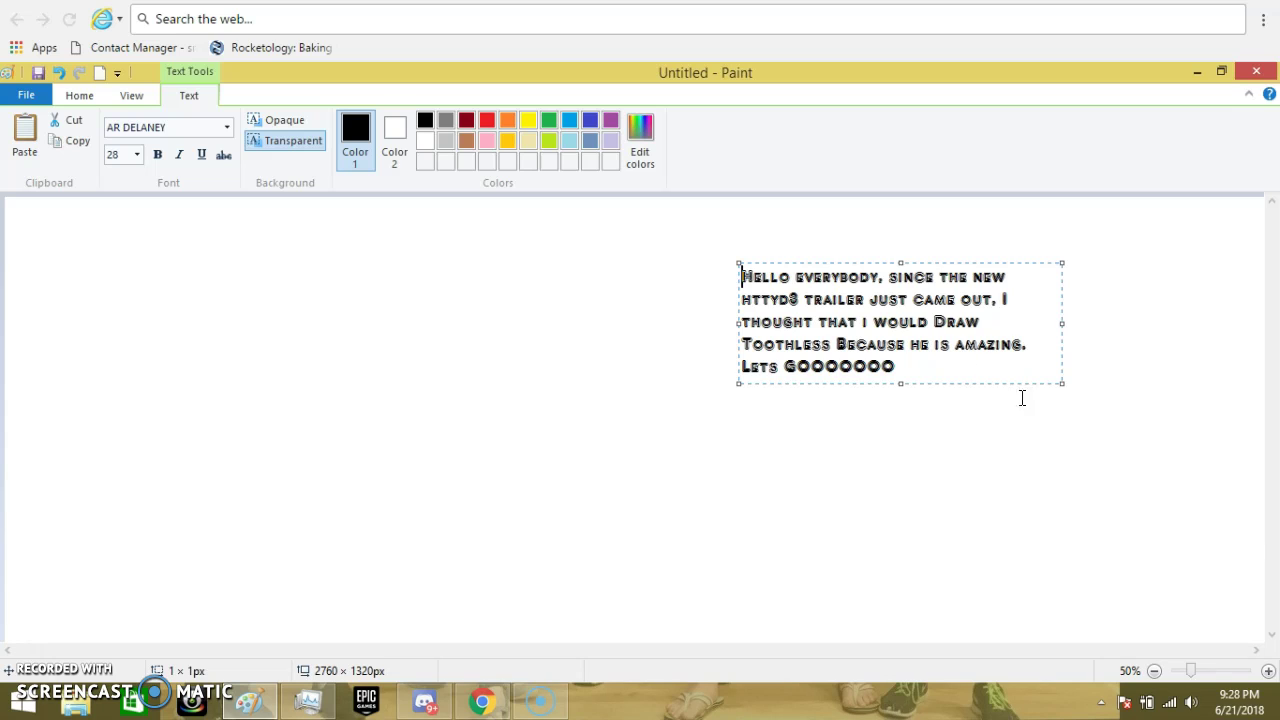
click(822, 298)
key(BackSpace)
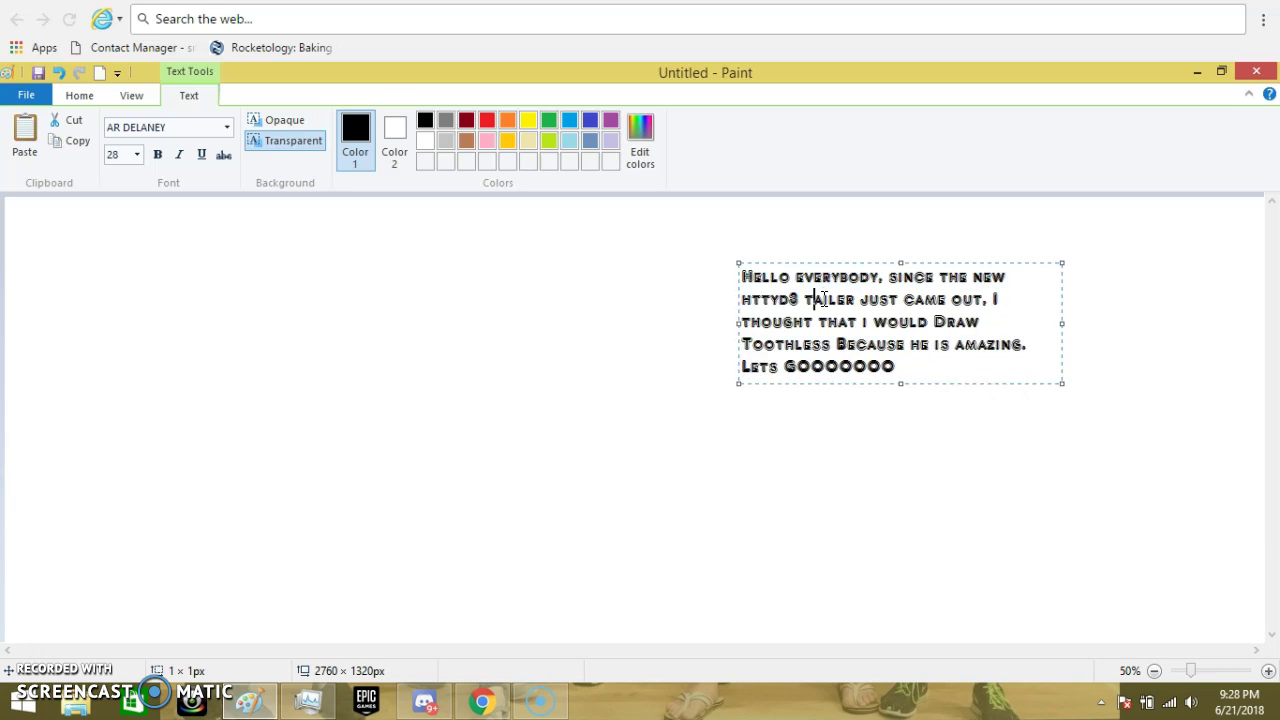
drag(876, 340, 771, 251)
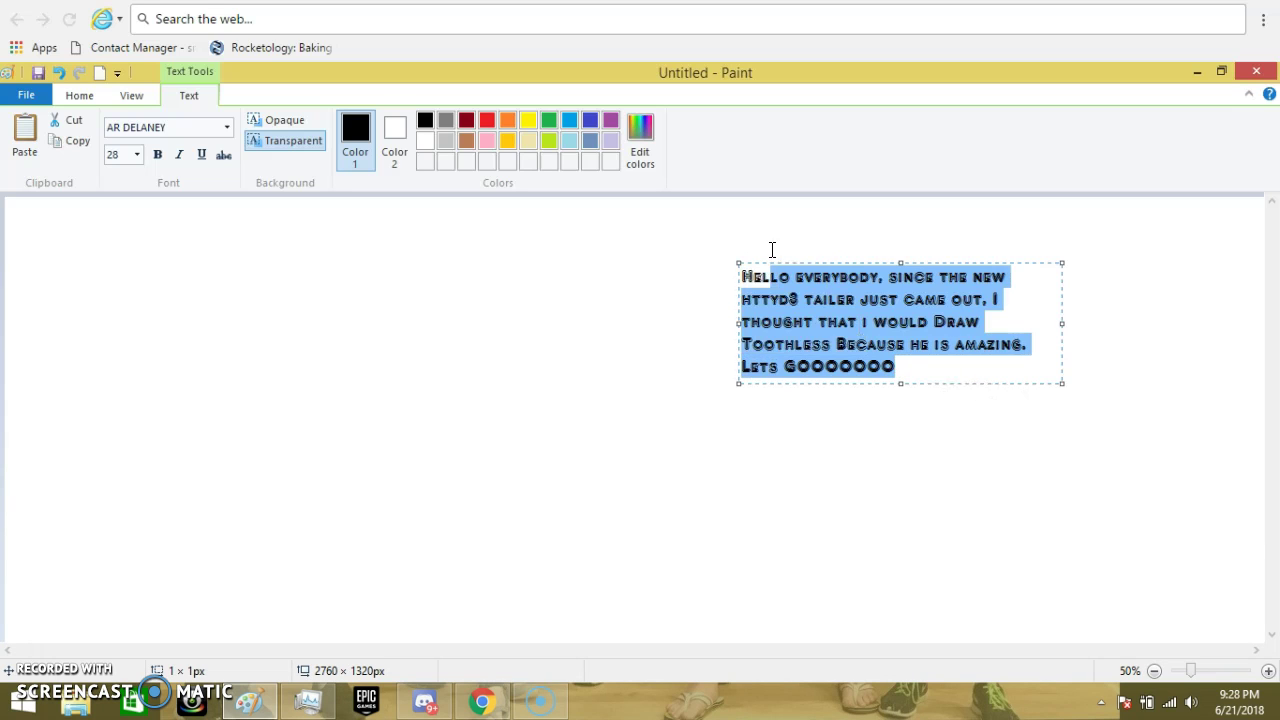
text(Hel)
key(BackSpace)
key(BackSpace)
key(BackSpace)
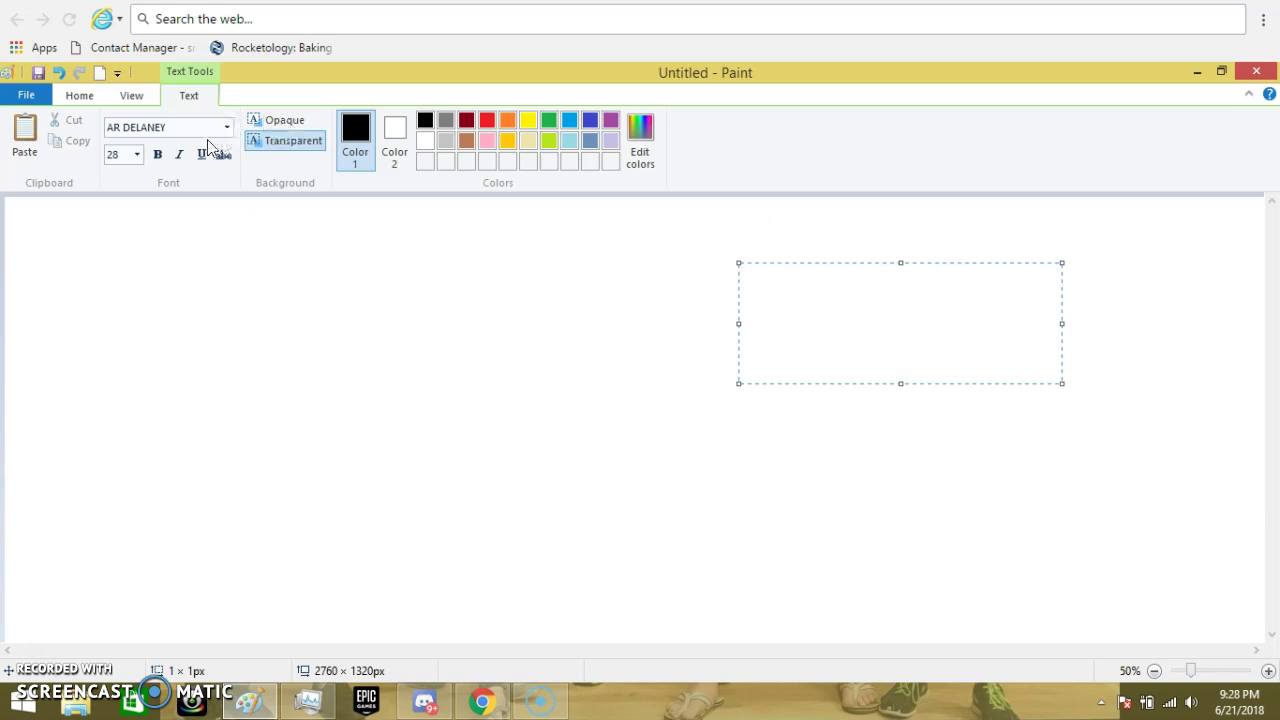
click(82, 100)
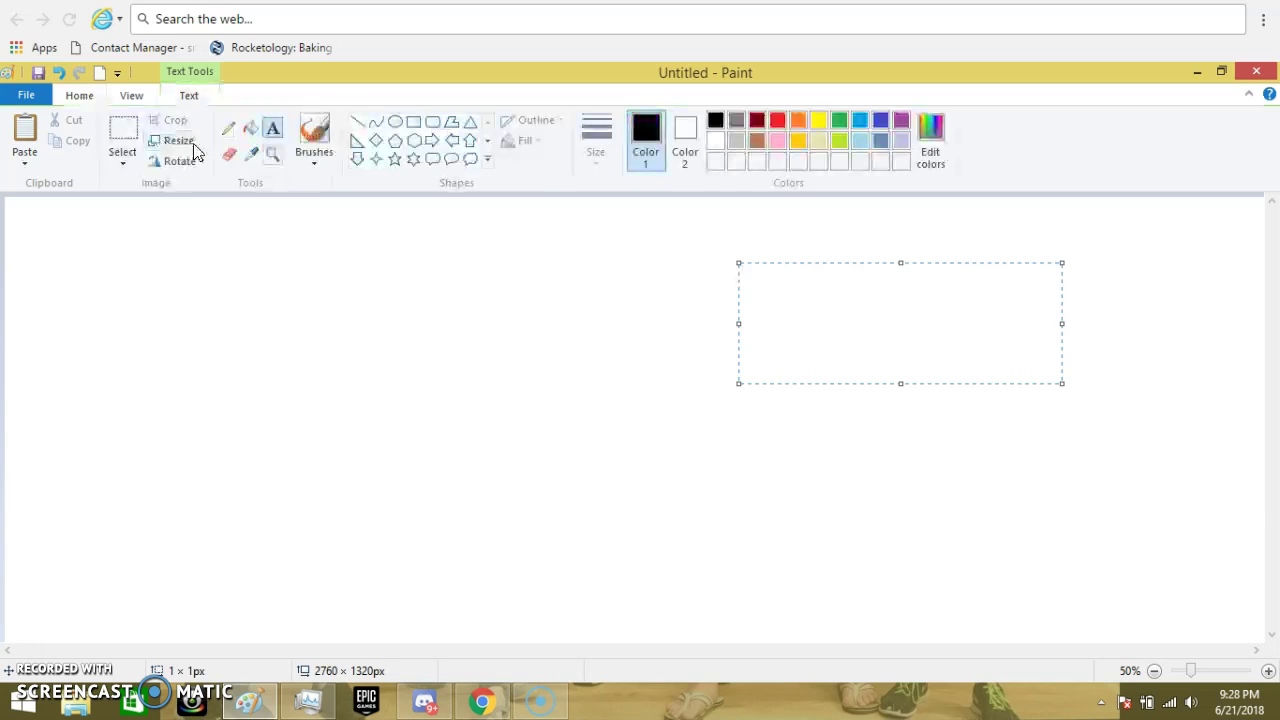
click(445, 306)
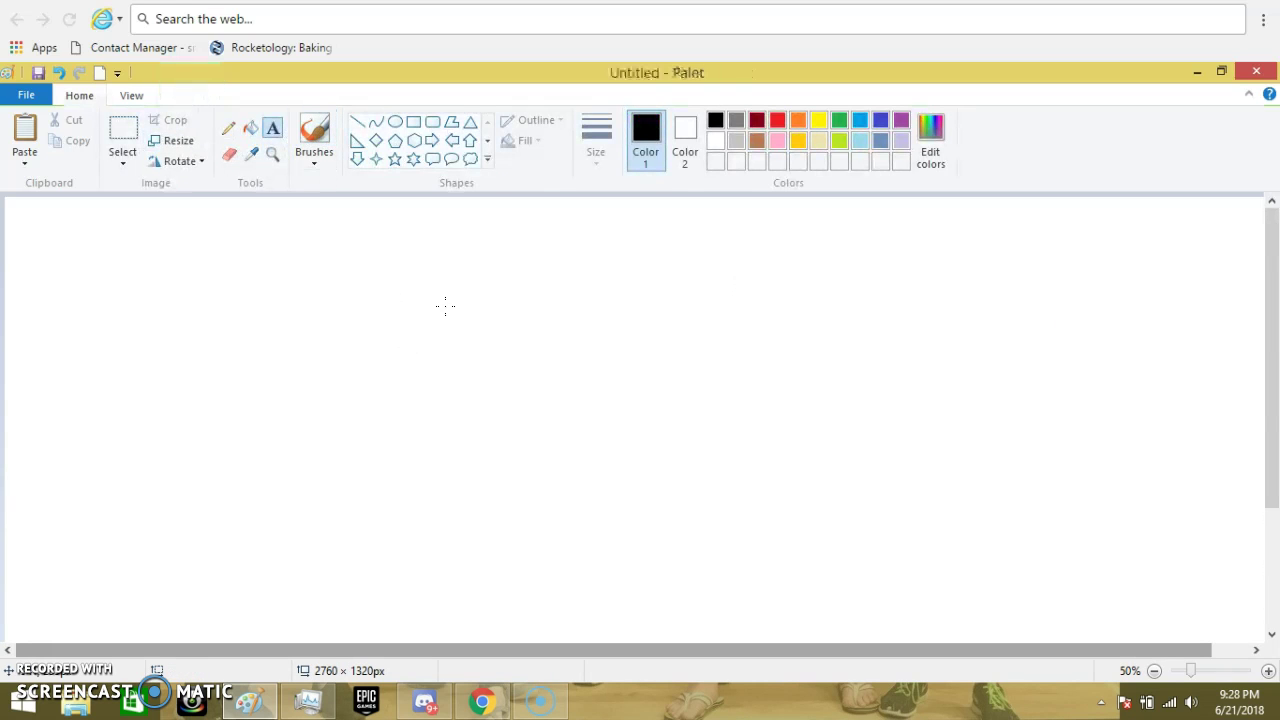
Try a large circle with a small oval of about 63 × 105 px inside it, and undo both
click(395, 121)
drag(454, 304, 777, 617)
drag(635, 499, 617, 447)
click(729, 489)
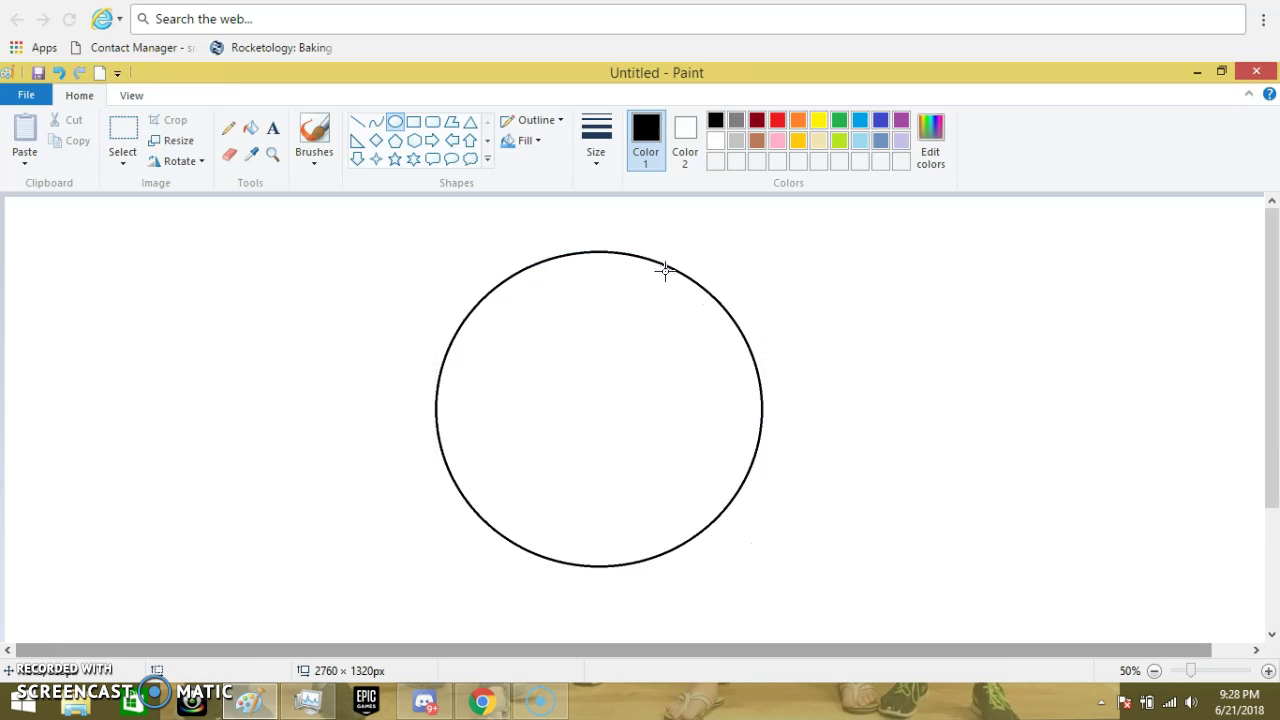
drag(663, 378, 697, 430)
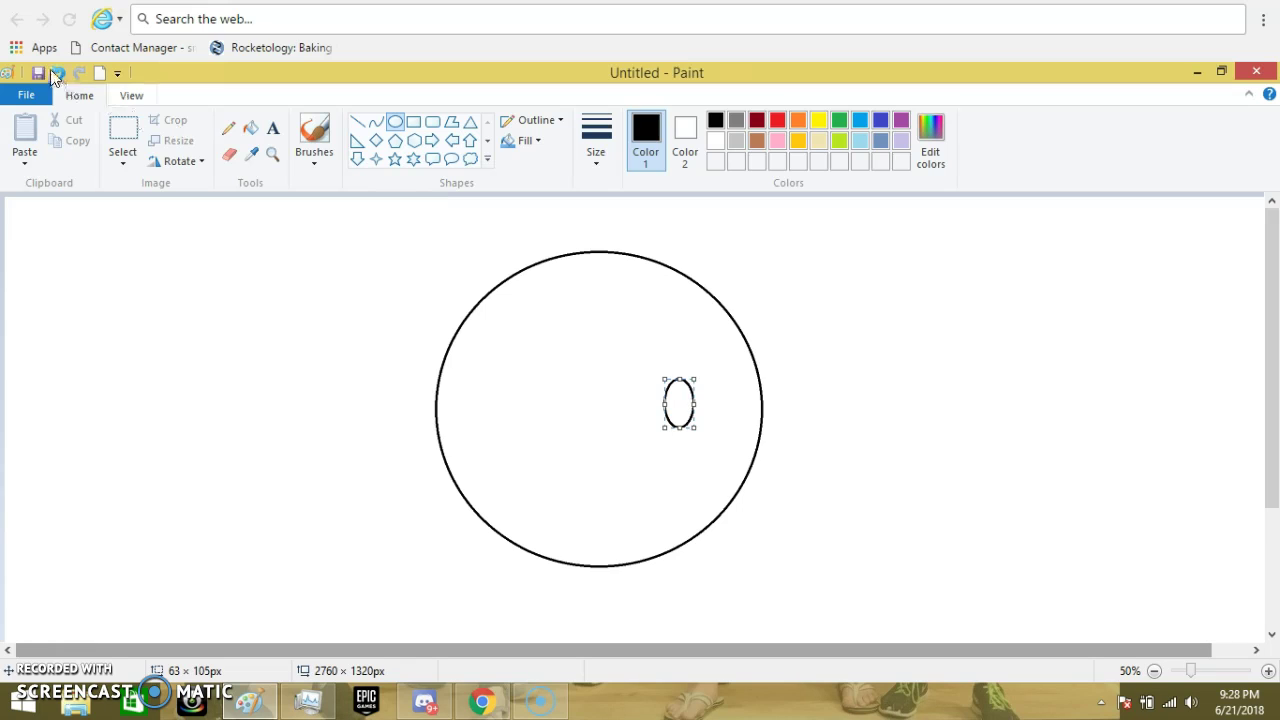
double_click(58, 72)
Draw a head circle of about 753 × 749 px near the middle of the canvas with the Ellipse shape
drag(518, 318, 872, 668)
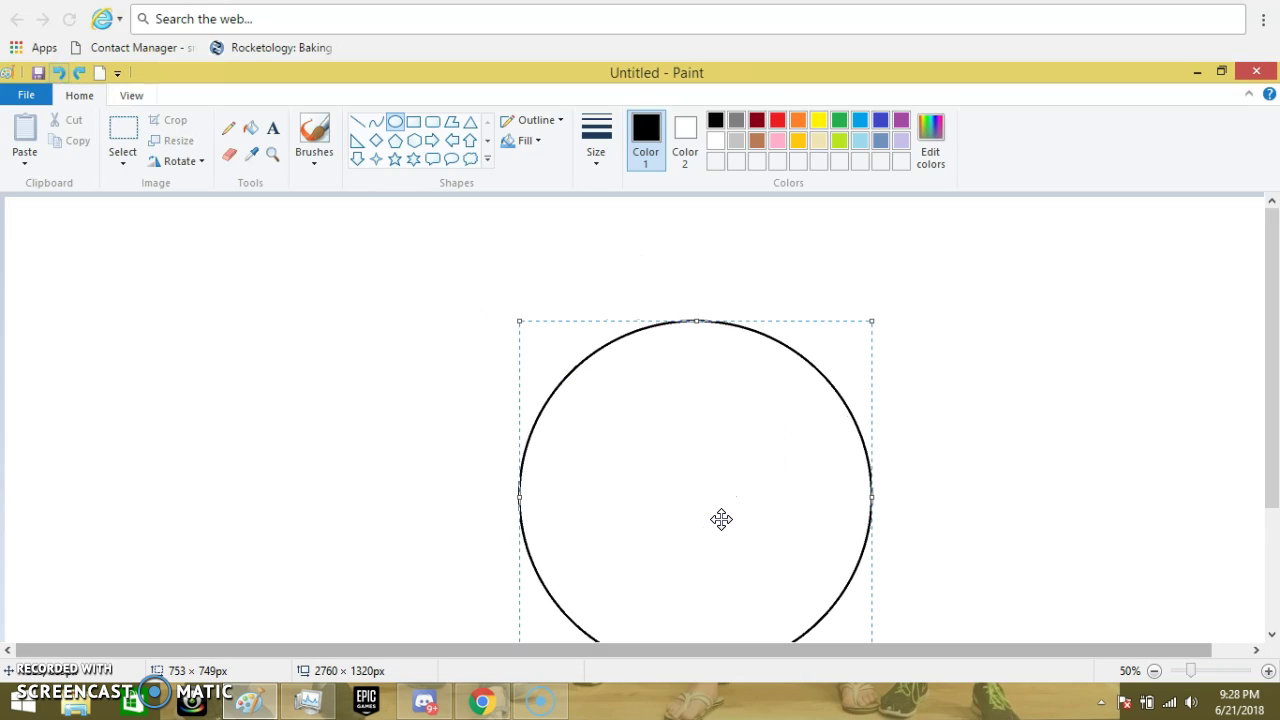
click(900, 394)
scroll(1277, 374, down, 1)
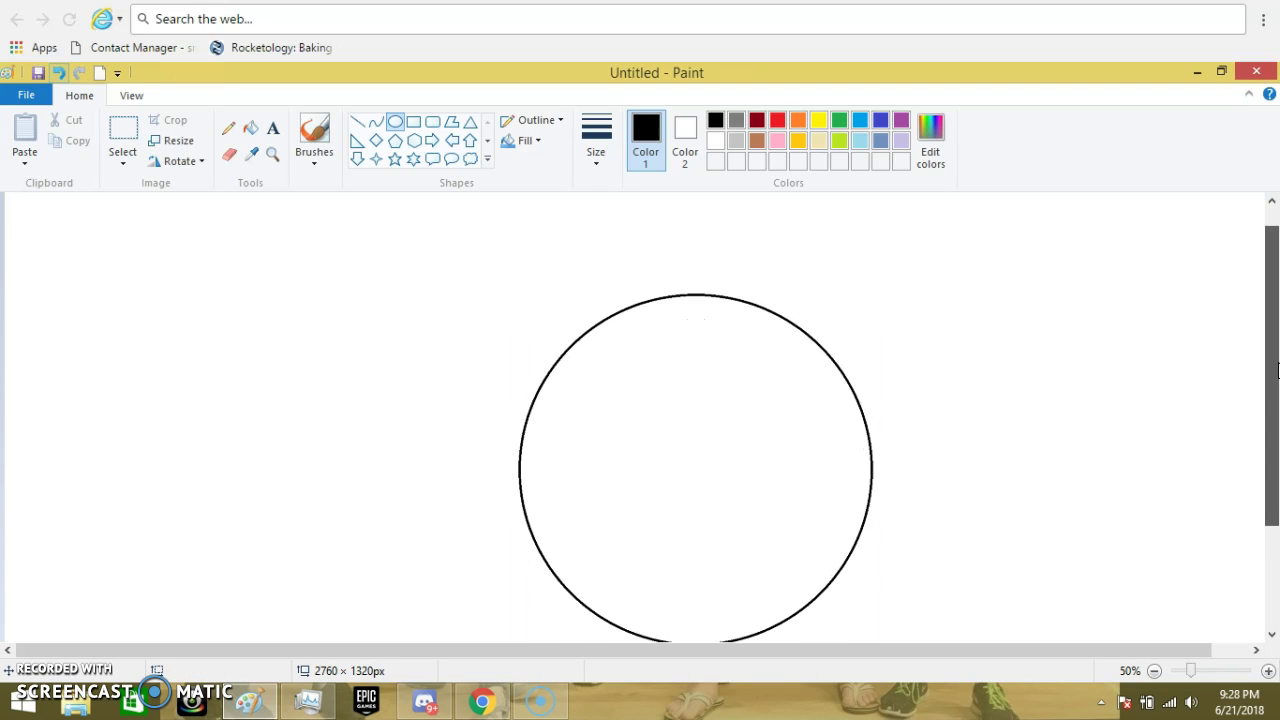
Try a freehand brush stroke rising from the circle's upper-left edge at 100% zoom, and undo it
click(312, 135)
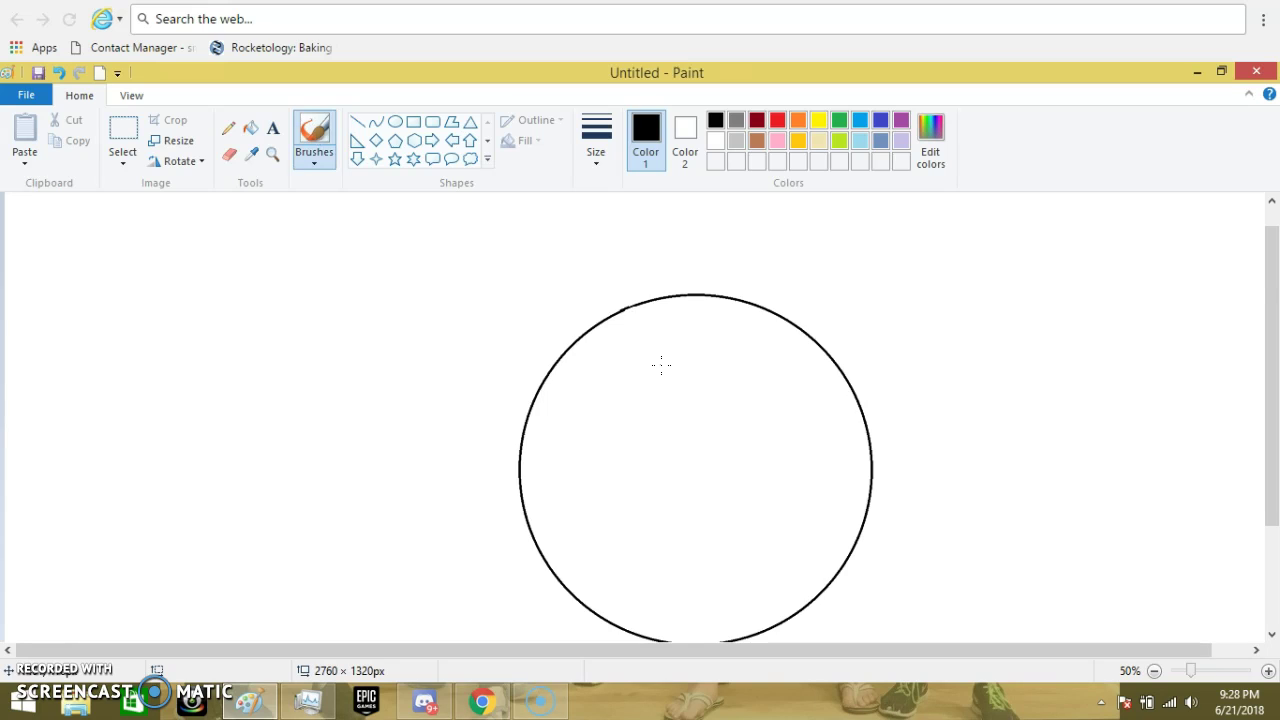
scroll(661, 365, up, 1)
drag(398, 654, 798, 697)
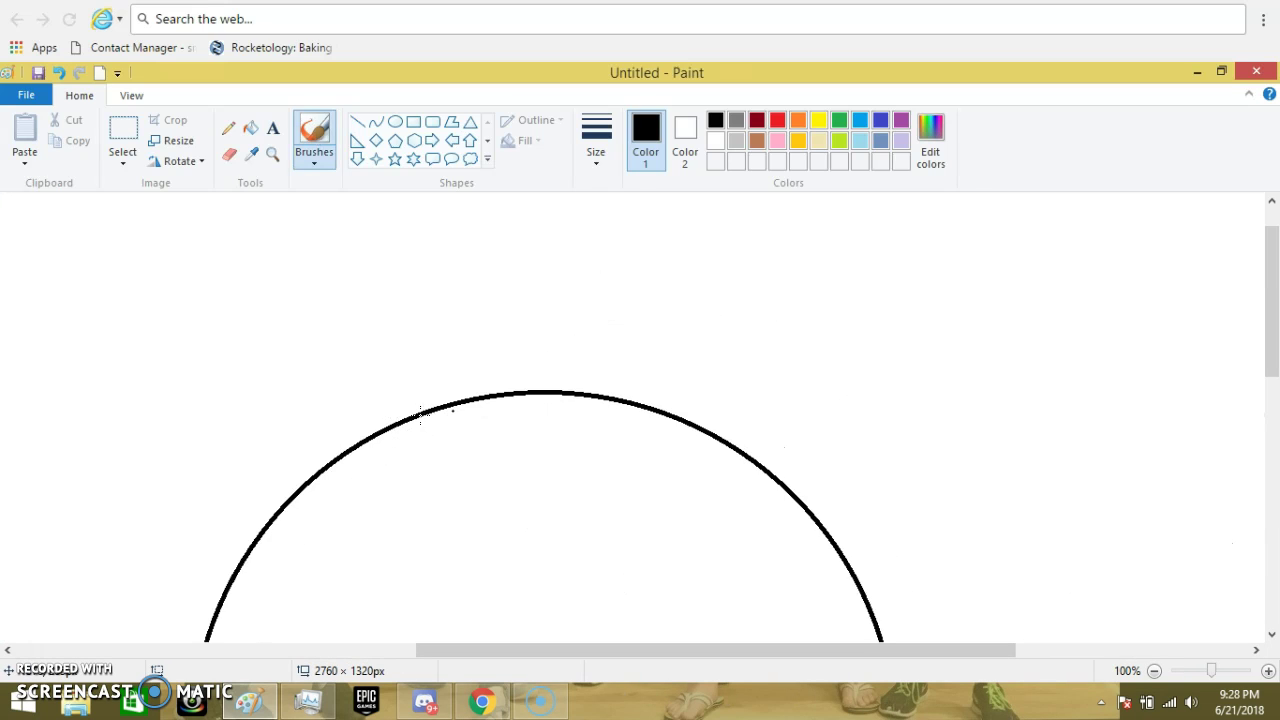
scroll(1100, 320, up, 1)
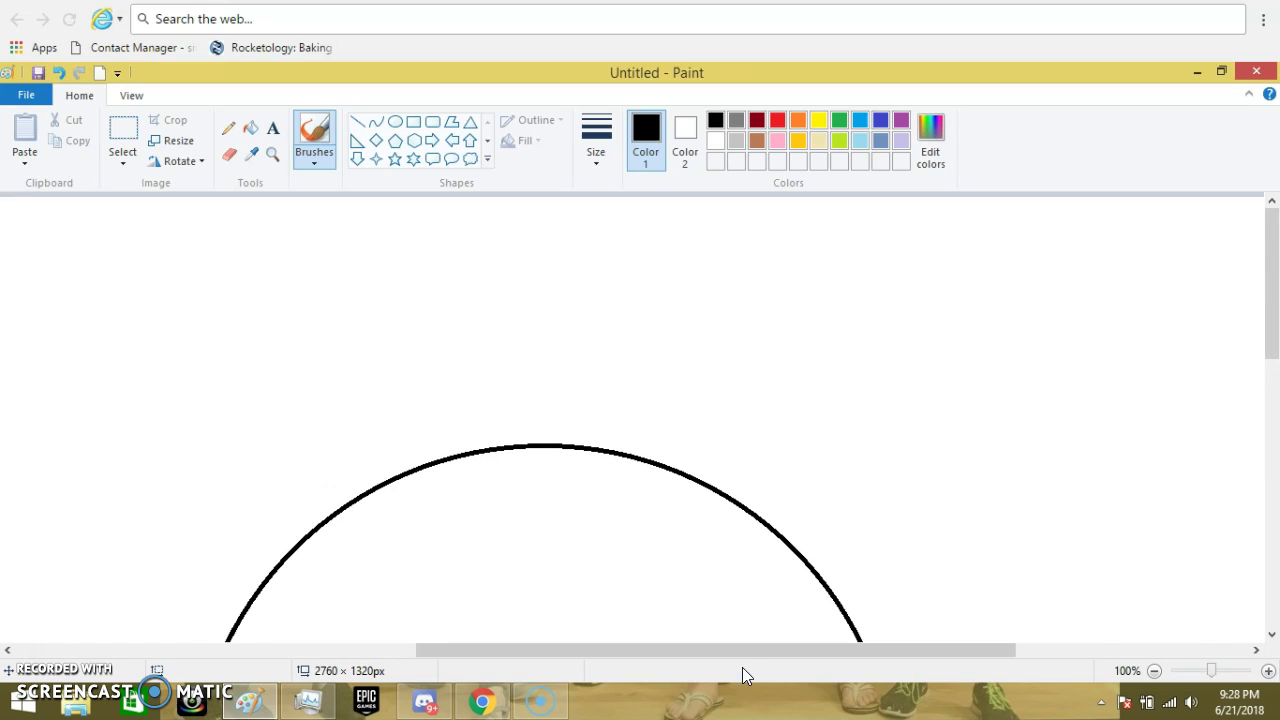
drag(742, 660, 618, 649)
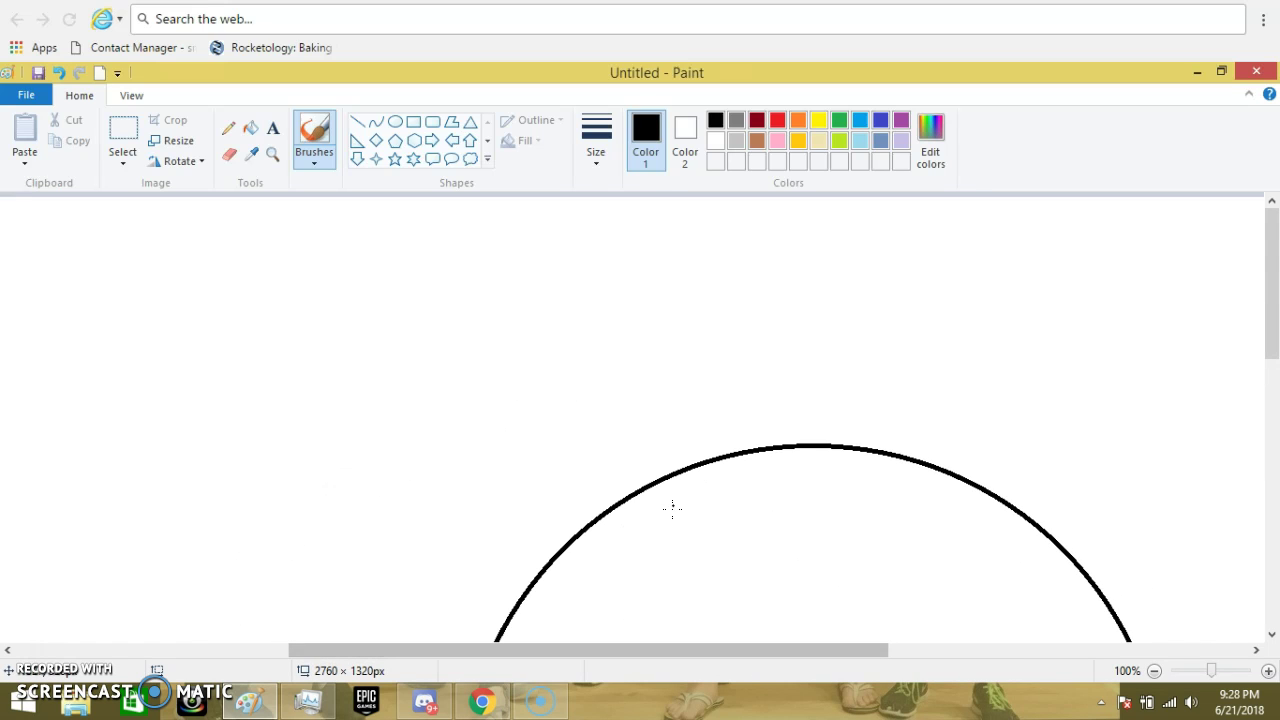
drag(692, 463, 628, 335)
click(59, 73)
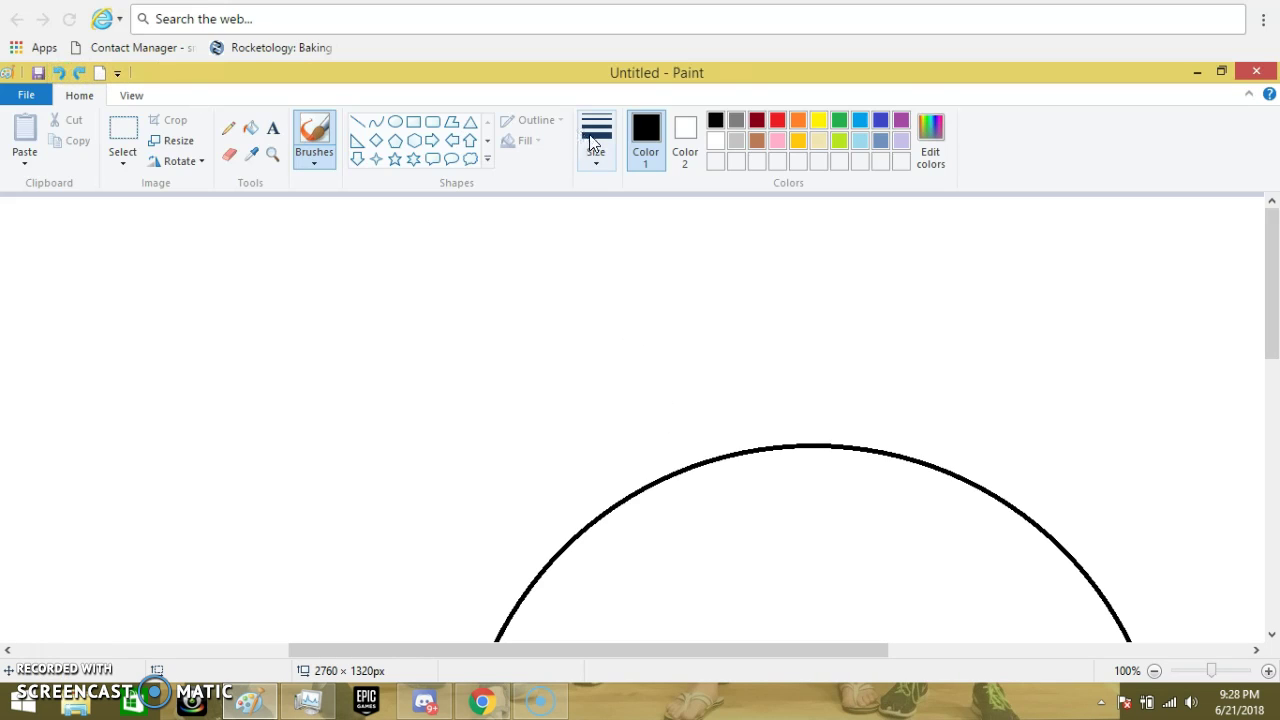
Set the brush width to the third of the four line thicknesses
click(603, 156)
click(602, 166)
click(603, 166)
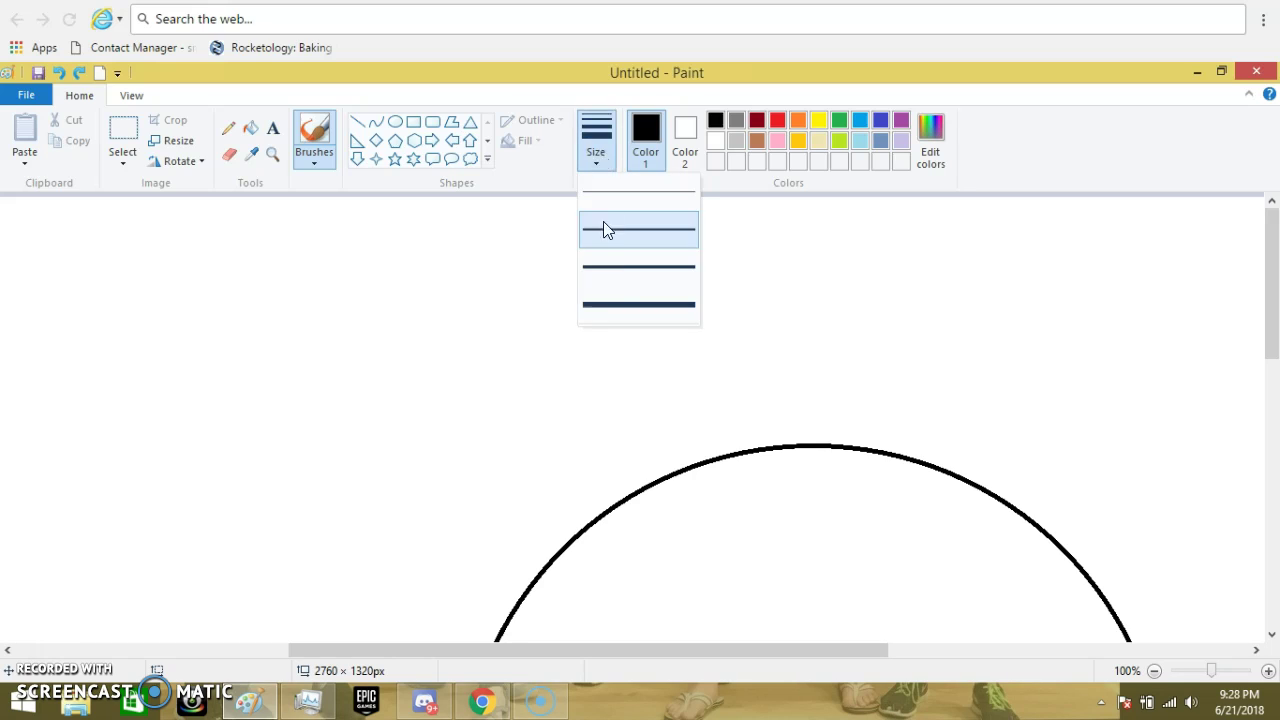
click(620, 280)
Brush two tall ears with two small horns between them along the top of the circle
mouse_move(663, 474)
mouse_down()
mouse_move(517, 240)
mouse_move(490, 214)
mouse_move(445, 209)
mouse_move(421, 264)
mouse_move(420, 320)
mouse_move(498, 634)
mouse_up()
mouse_move(716, 457)
mouse_down()
mouse_move(712, 424)
mouse_move(790, 330)
mouse_move(797, 449)
mouse_move(850, 386)
mouse_move(850, 332)
mouse_move(880, 340)
mouse_move(914, 388)
mouse_move(922, 462)
mouse_move(960, 418)
mouse_move(1034, 226)
mouse_move(1098, 198)
mouse_move(1126, 244)
mouse_move(1143, 363)
mouse_move(1147, 452)
mouse_move(1118, 625)
mouse_up()
drag(878, 650, 975, 650)
drag(1273, 350, 1273, 460)
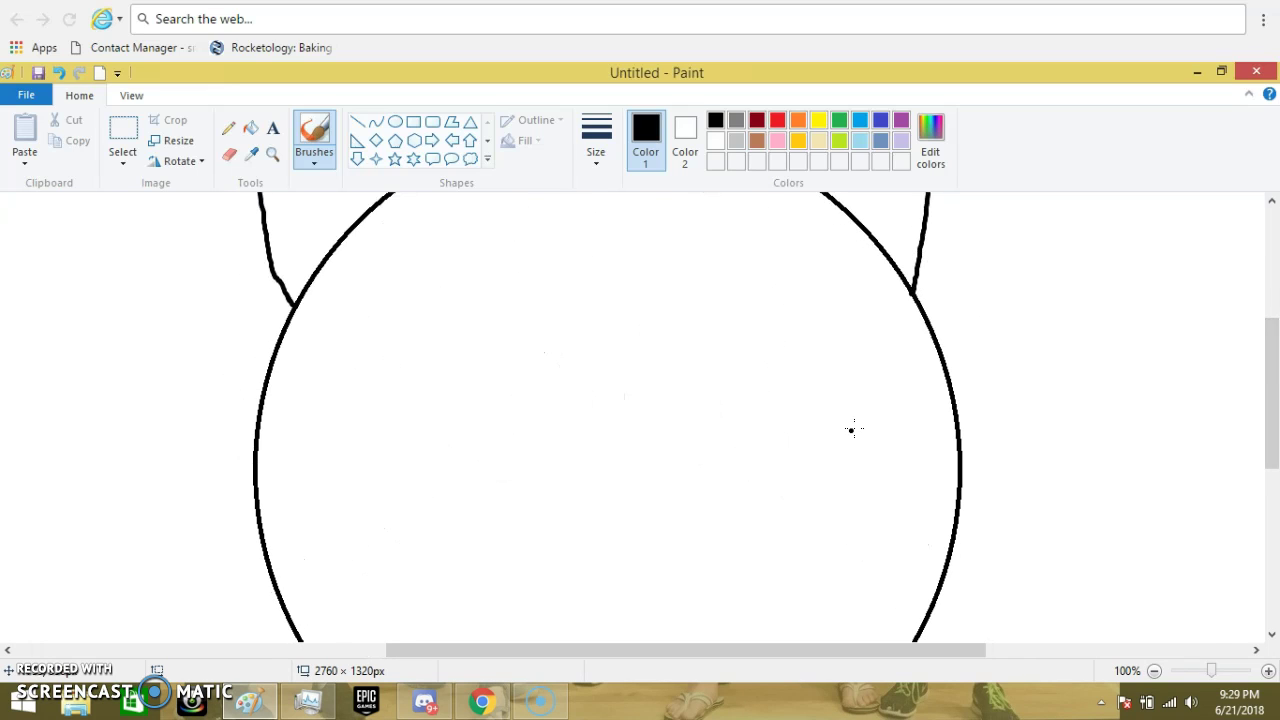
scroll(852, 430, down, 3)
scroll(851, 438, up, 1)
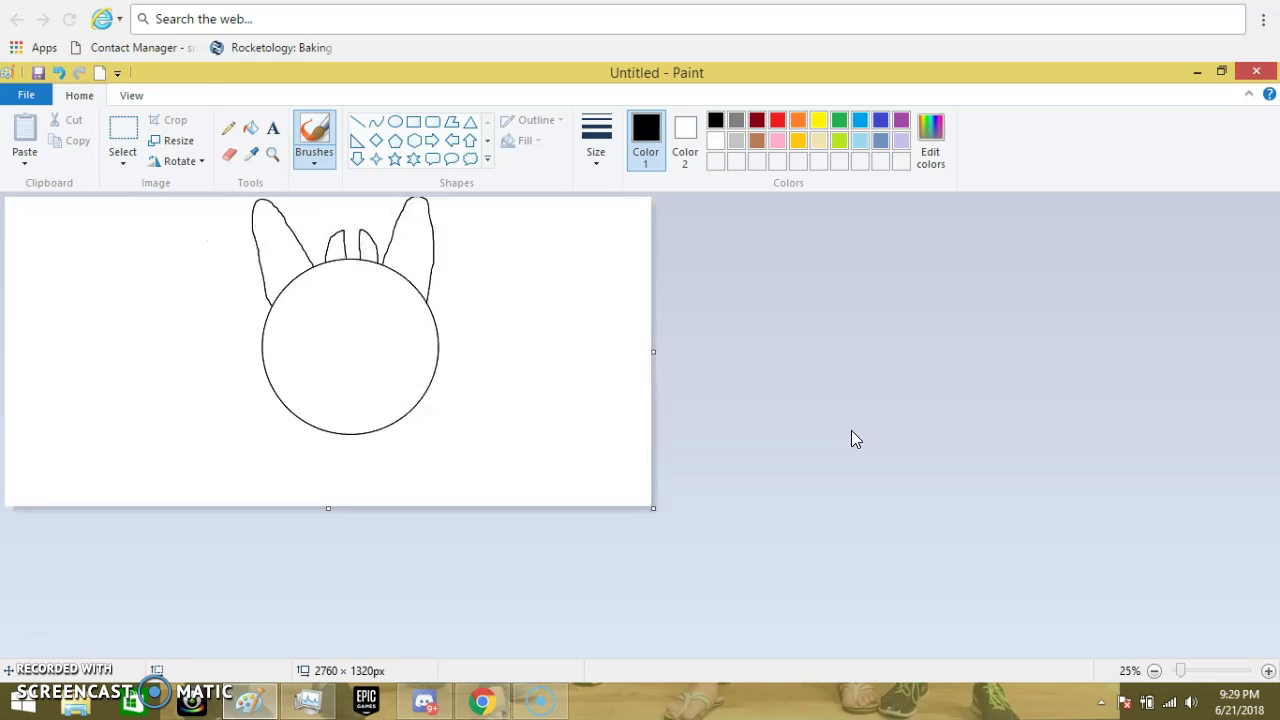
scroll(851, 429, up, 1)
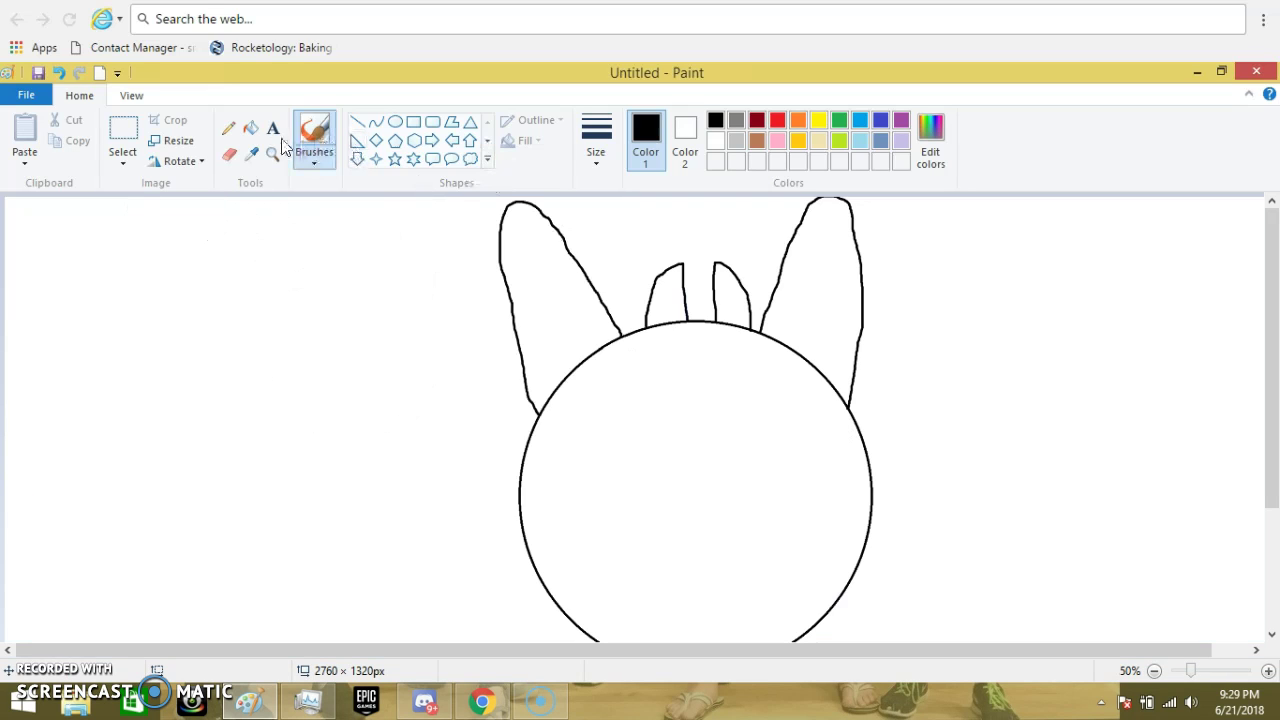
Erase the left ear's outer edge with the thickest eraser and brush a wider edge reaching down to the circle's left side
click(236, 150)
click(600, 145)
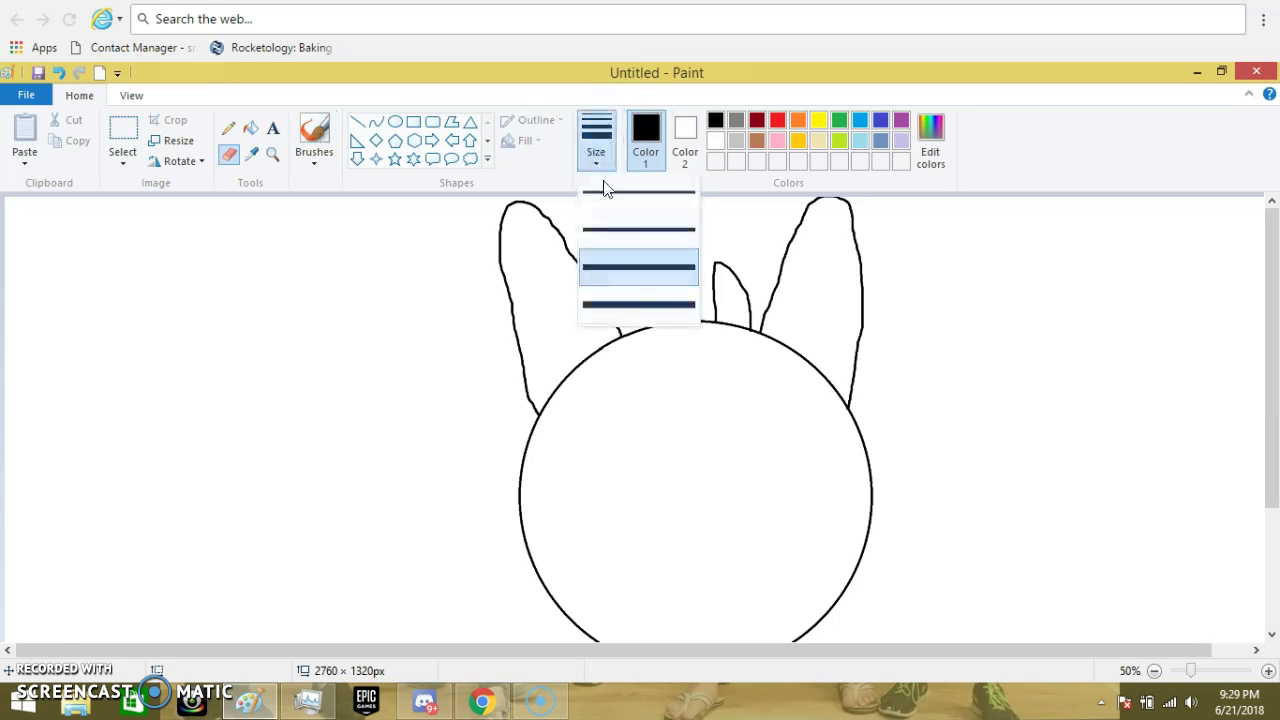
click(620, 315)
mouse_move(522, 354)
mouse_down()
mouse_move(536, 409)
mouse_move(523, 380)
mouse_up()
mouse_move(512, 330)
mouse_down()
mouse_move(489, 260)
mouse_move(501, 250)
mouse_move(500, 271)
mouse_move(500, 224)
mouse_up()
mouse_move(522, 373)
mouse_down()
mouse_move(516, 330)
mouse_move(515, 353)
mouse_up()
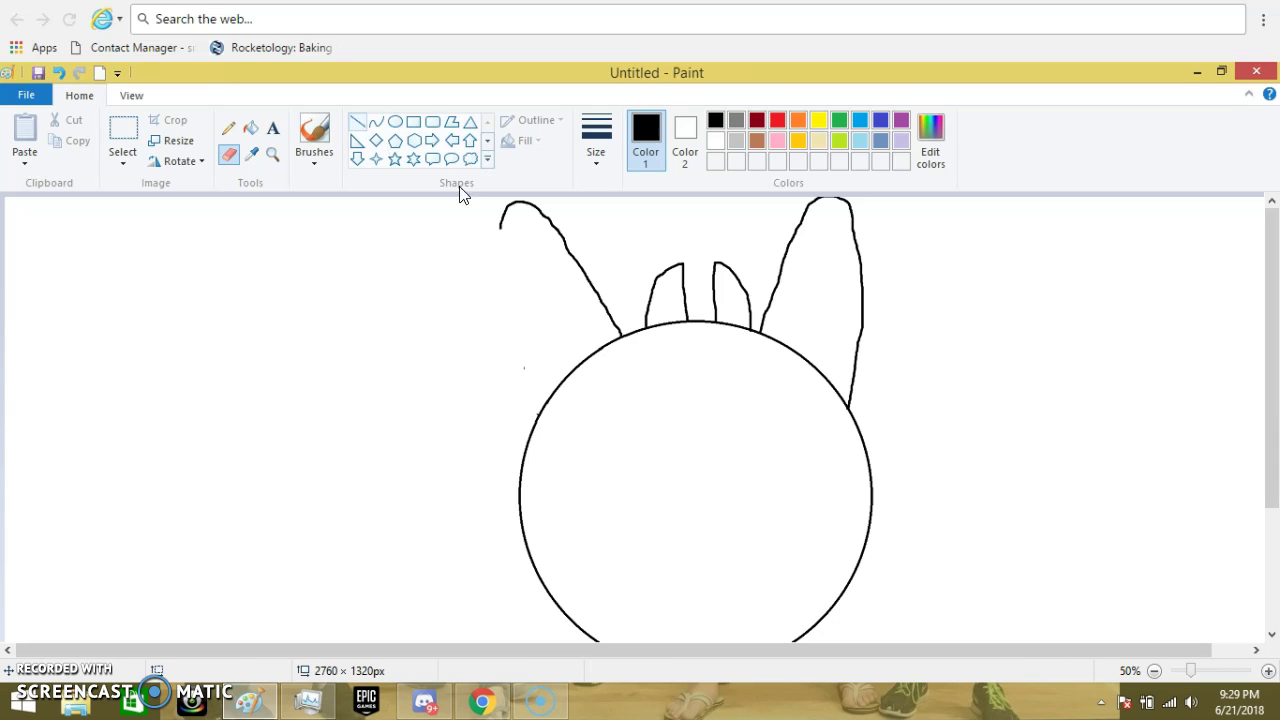
click(314, 130)
mouse_move(501, 221)
mouse_down()
mouse_move(493, 403)
mouse_move(519, 511)
mouse_up()
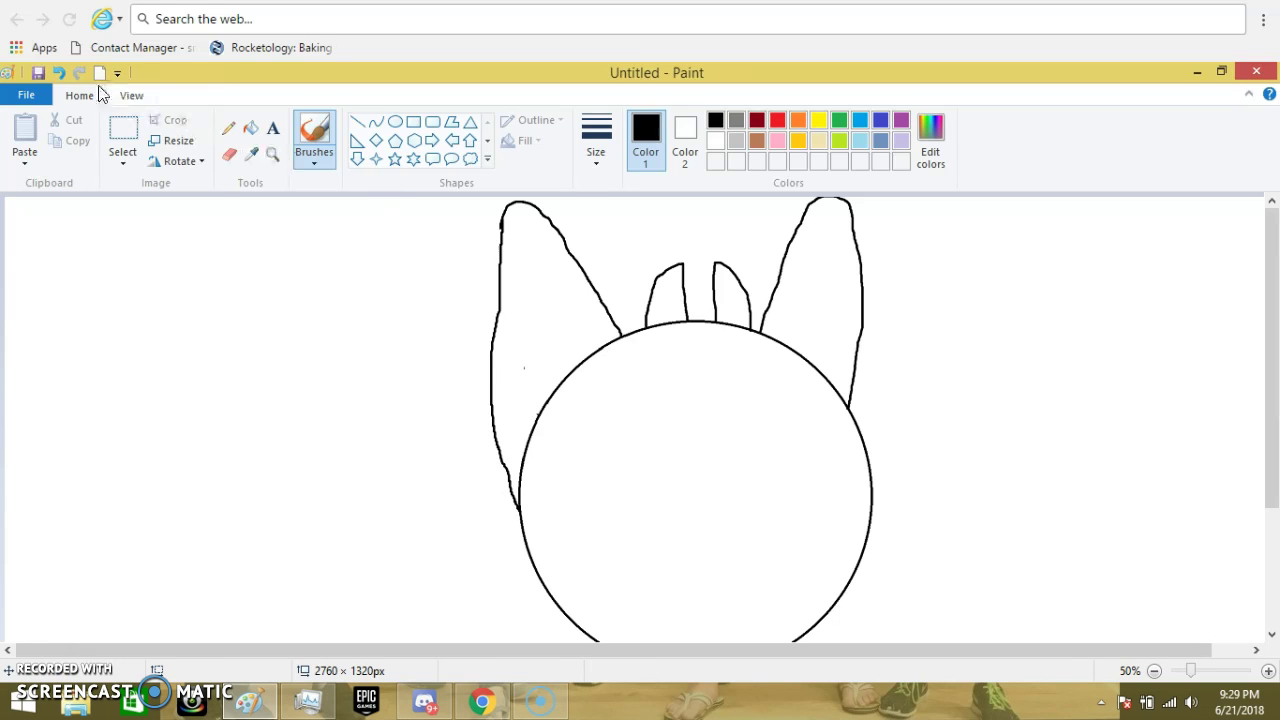
Undo all ear and horn strokes back to the plain head circle
click(61, 73)
click(61, 73)
click(61, 73)
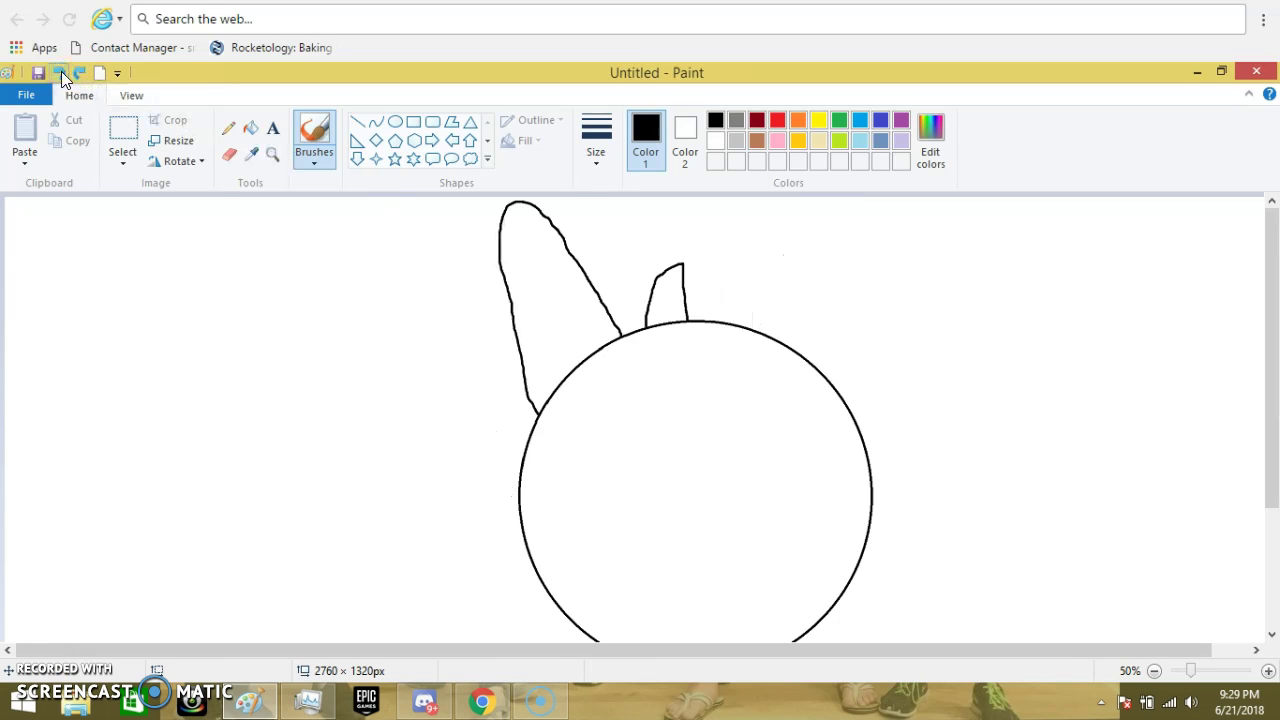
click(61, 73)
click(61, 73)
Brush a wide left ear reaching down to the circle's left side and two small horns on top of the head
mouse_move(608, 342)
mouse_down()
mouse_move(567, 234)
mouse_move(516, 198)
mouse_move(495, 213)
mouse_move(474, 290)
mouse_move(476, 371)
mouse_move(503, 472)
mouse_up()
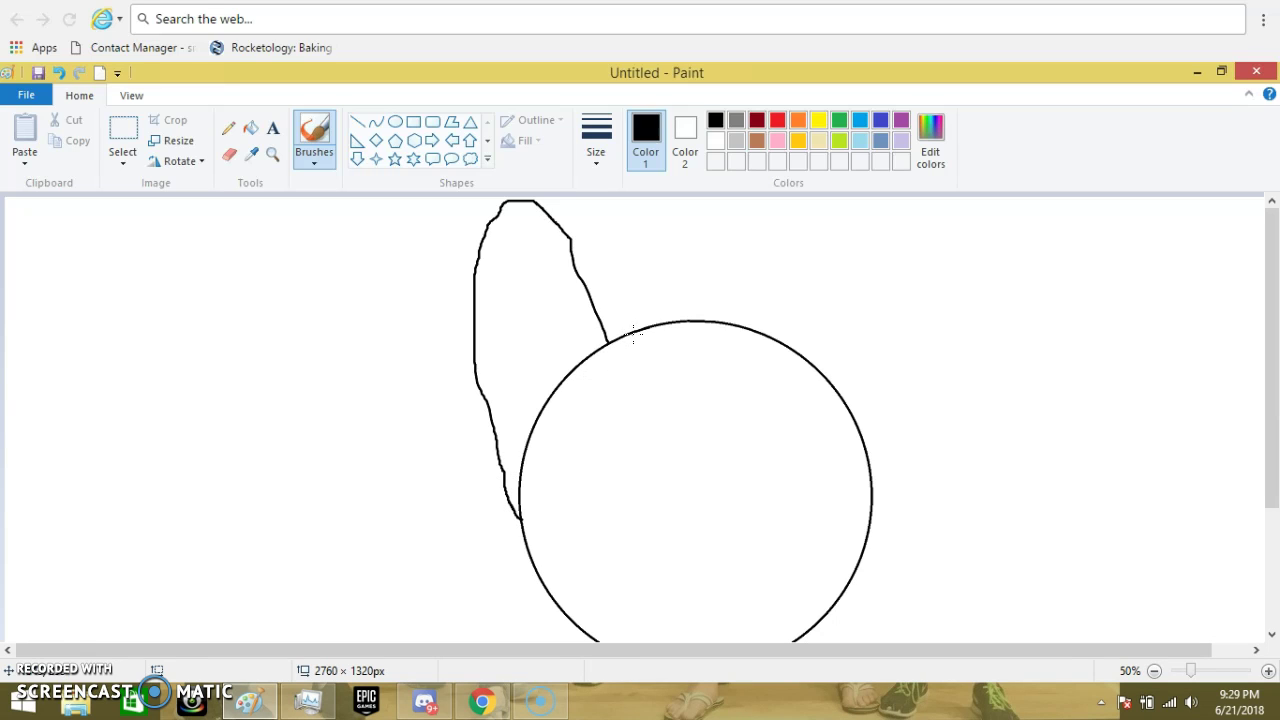
drag(633, 328, 644, 284)
drag(735, 258, 750, 284)
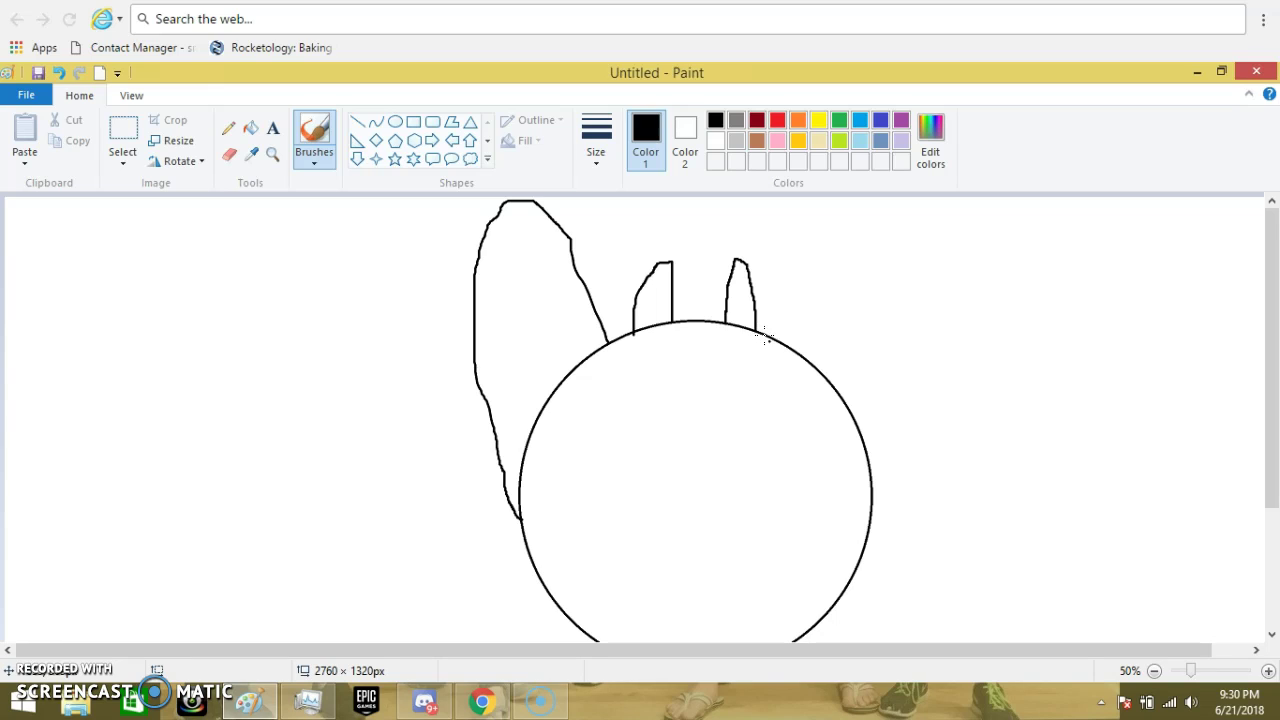
Try a right ear slanting outward from the circle's upper-right edge, and undo it
mouse_move(795, 350)
mouse_down()
mouse_move(950, 297)
mouse_move(994, 328)
mouse_move(958, 404)
mouse_move(870, 485)
mouse_up()
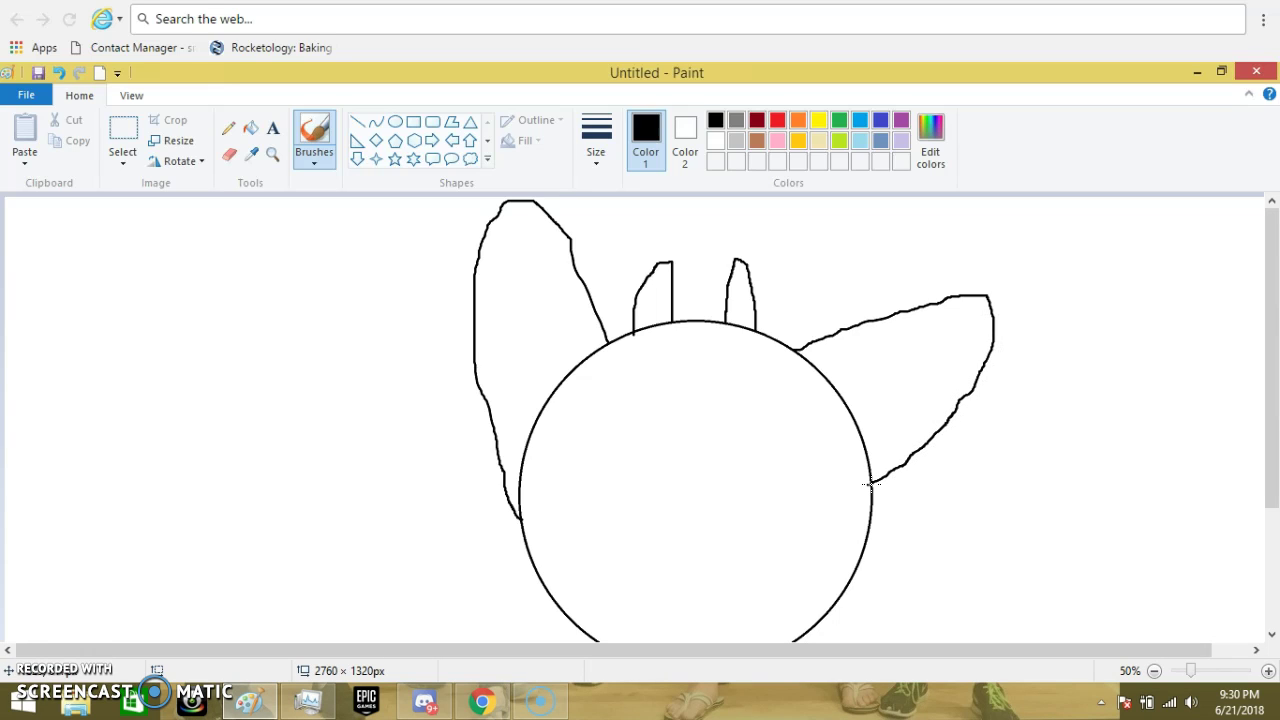
click(59, 73)
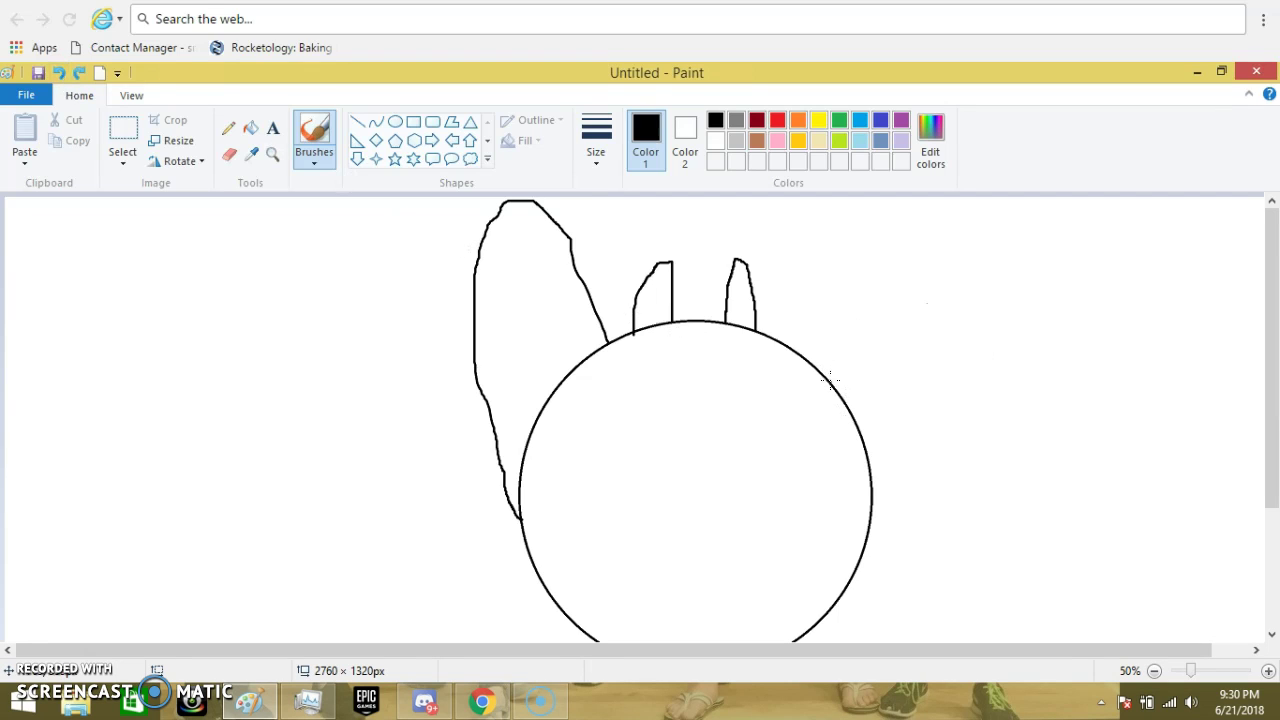
Brush a long right ear reaching outward from the circle's upper-right edge and curving back to its right side
drag(858, 372, 985, 337)
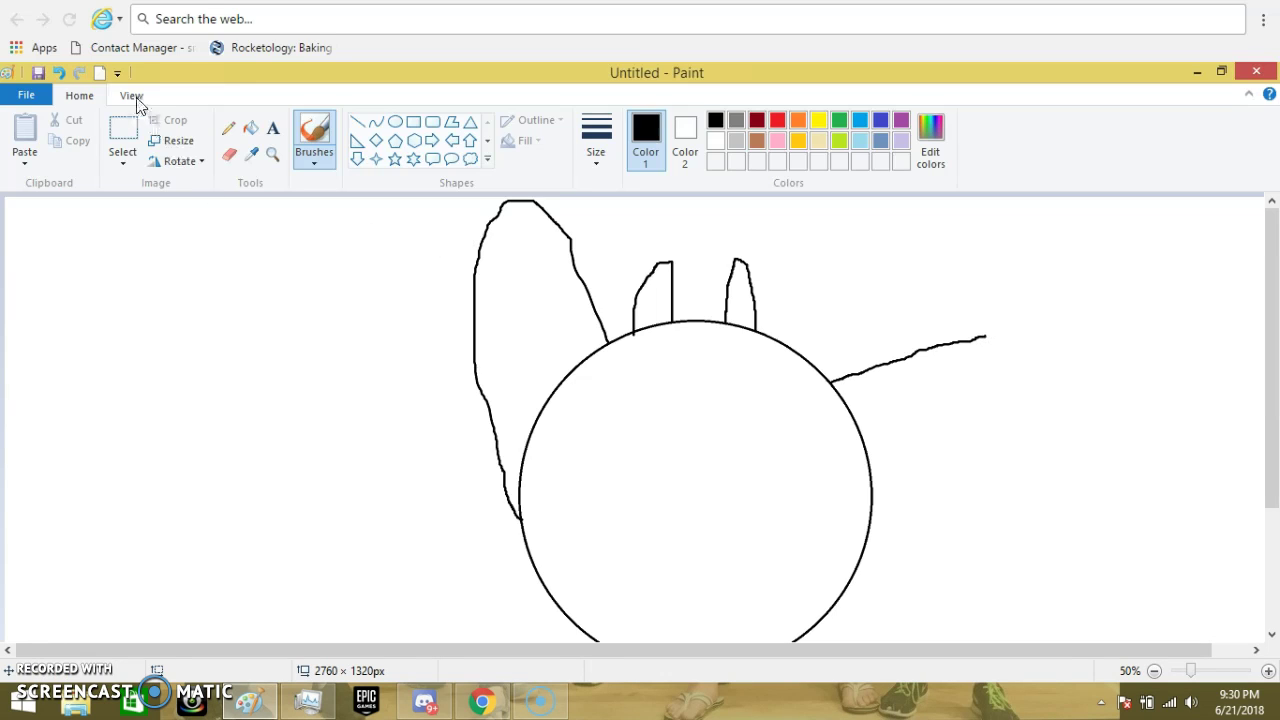
click(64, 76)
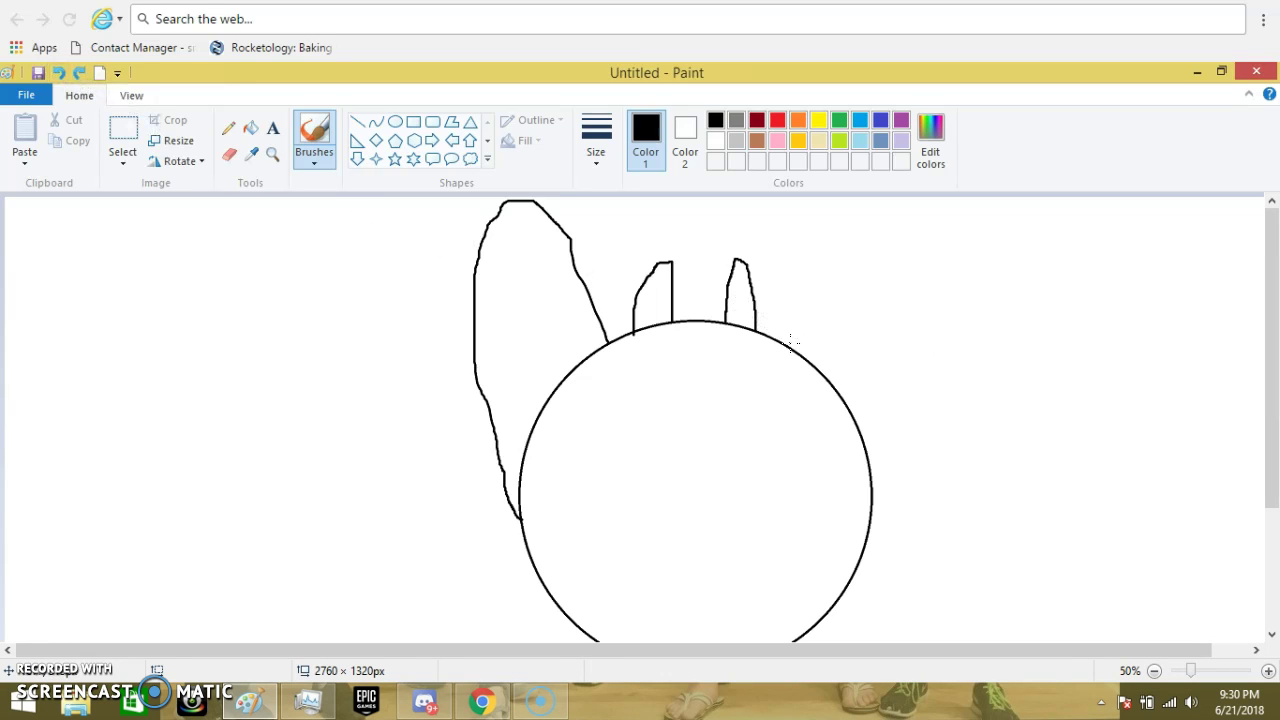
mouse_move(809, 343)
mouse_down()
mouse_move(1009, 314)
mouse_move(1025, 339)
mouse_move(1000, 395)
mouse_move(879, 460)
mouse_up()
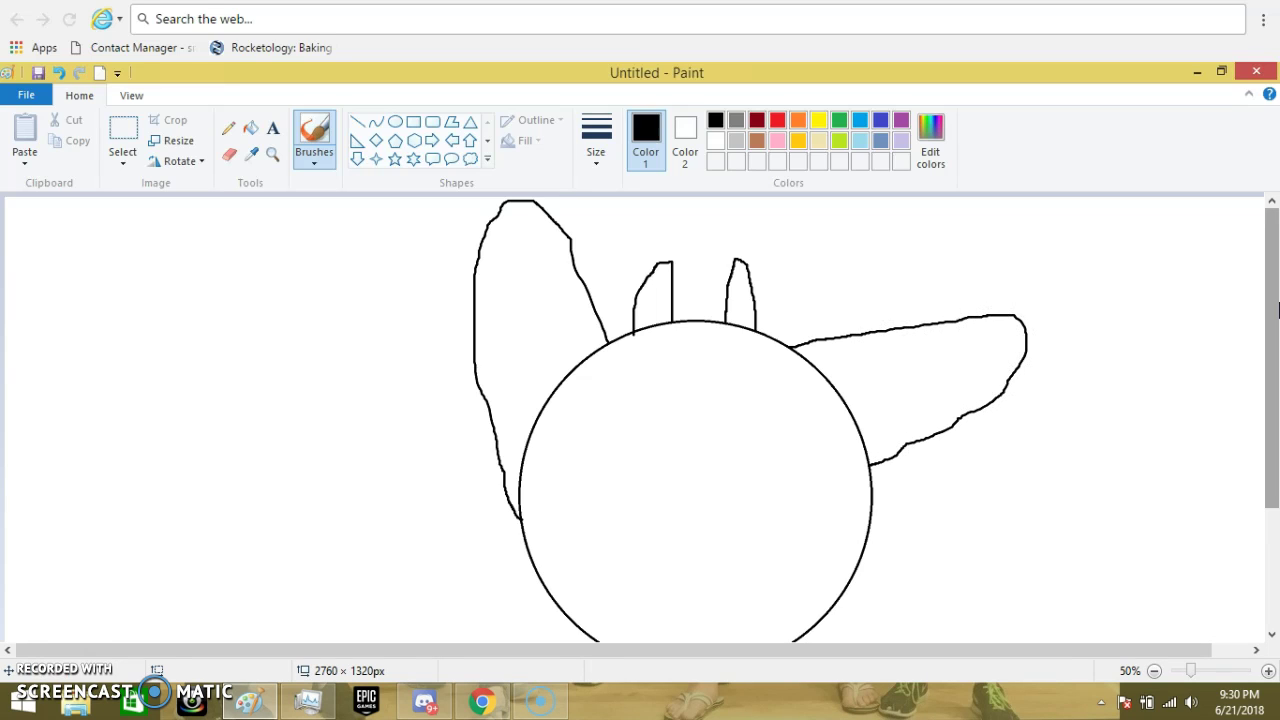
Brush two small pointed fins on each lower side of the head circle, one above the other
drag(1272, 358, 1272, 392)
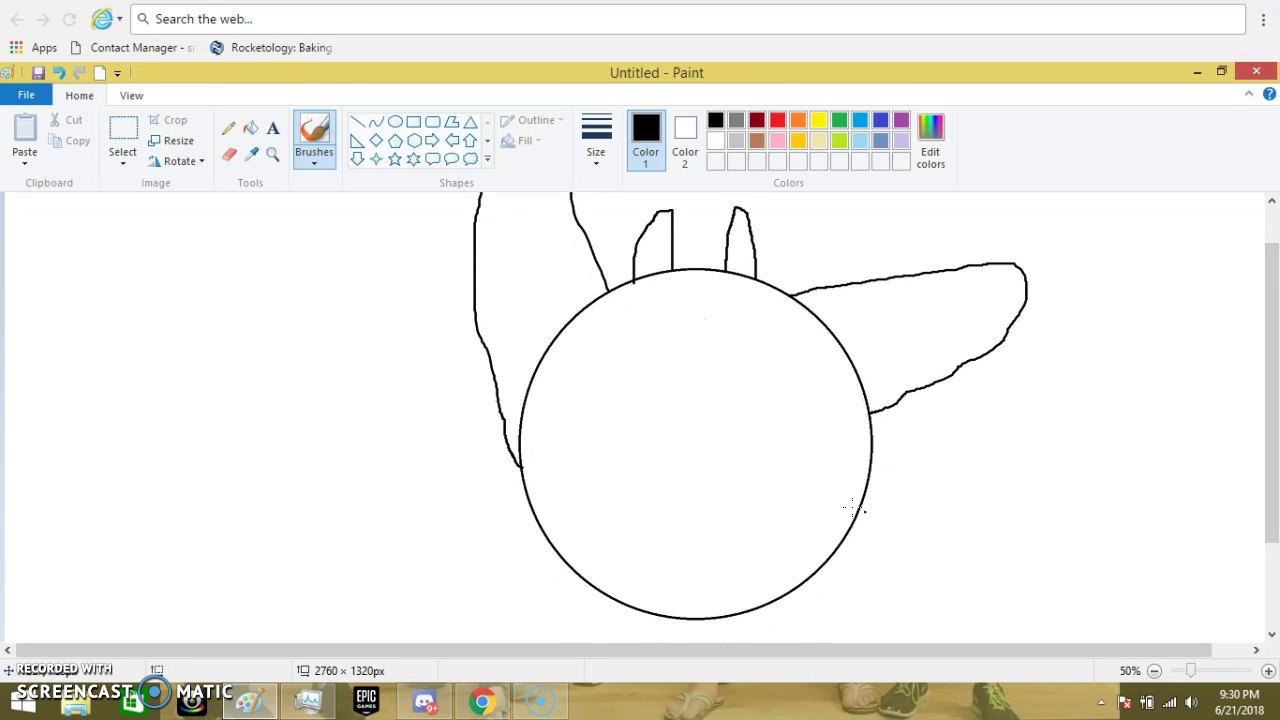
drag(870, 468, 884, 452)
drag(880, 497, 859, 510)
drag(894, 502, 871, 517)
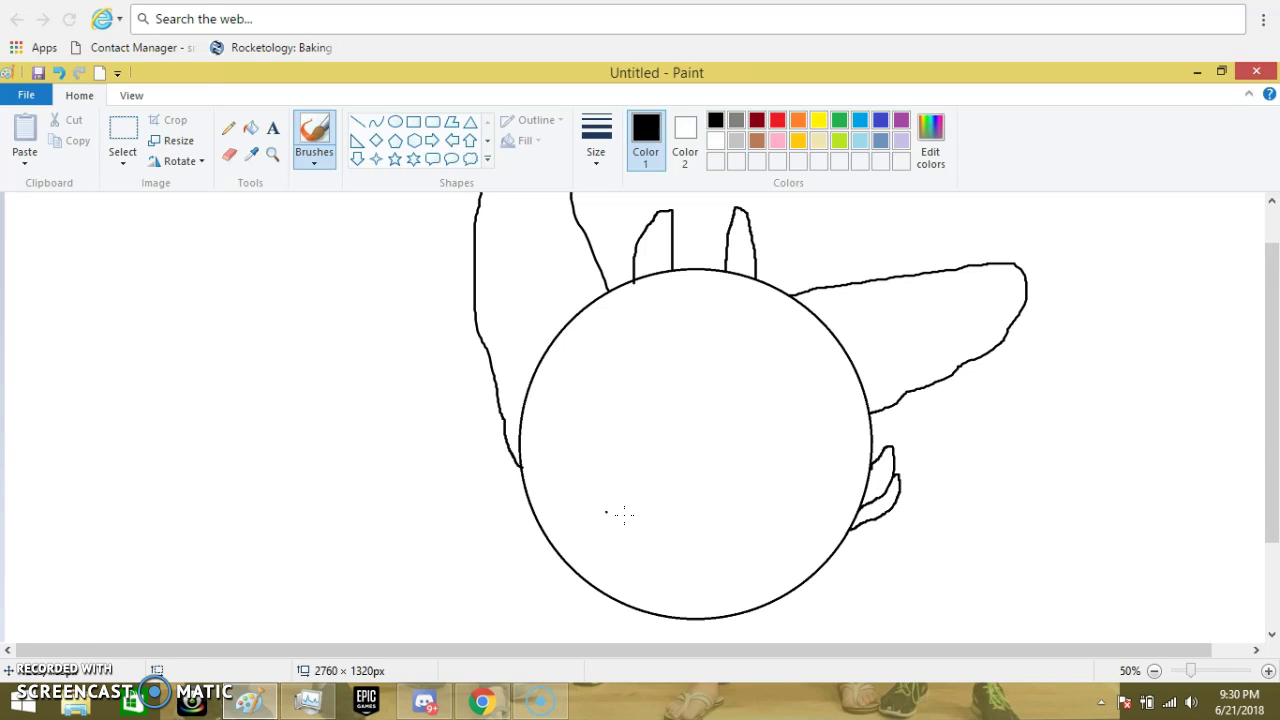
mouse_move(525, 486)
mouse_down()
mouse_move(492, 463)
mouse_move(498, 498)
mouse_move(541, 525)
mouse_move(493, 489)
mouse_move(489, 508)
mouse_move(527, 533)
mouse_up()
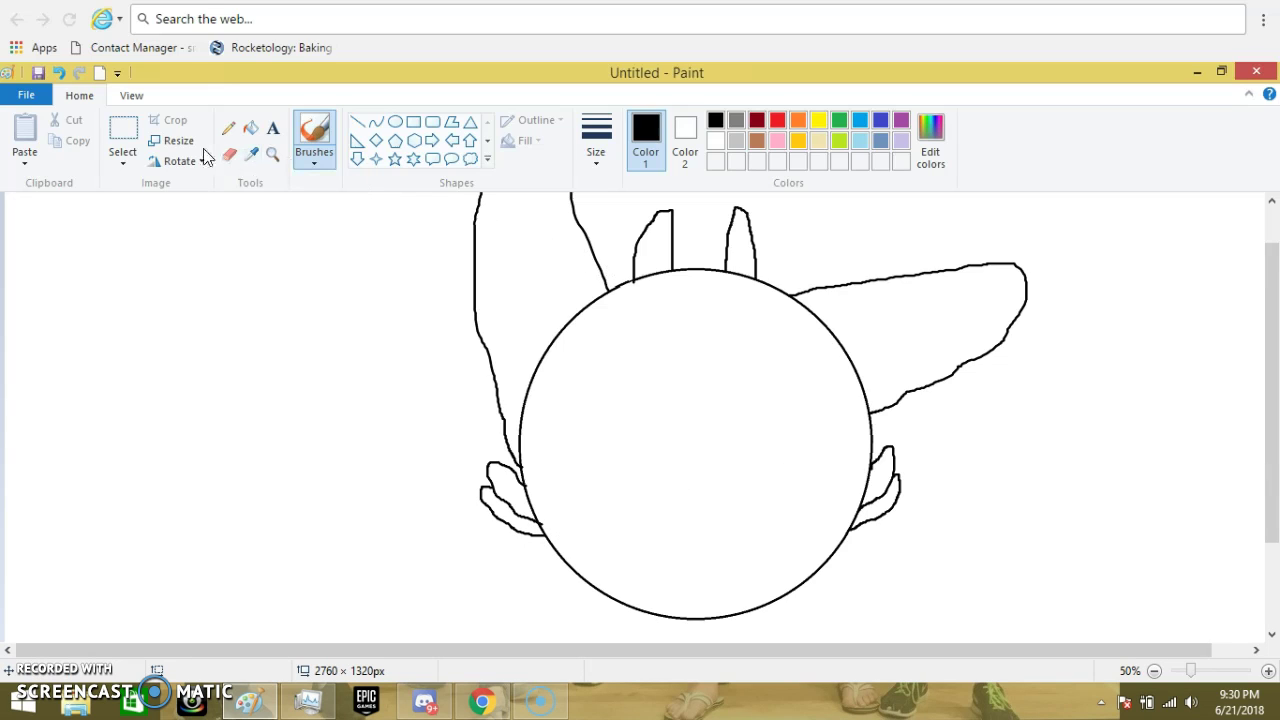
Erase the parts of the head circle that cross the bases of both ears and the side fins
click(237, 157)
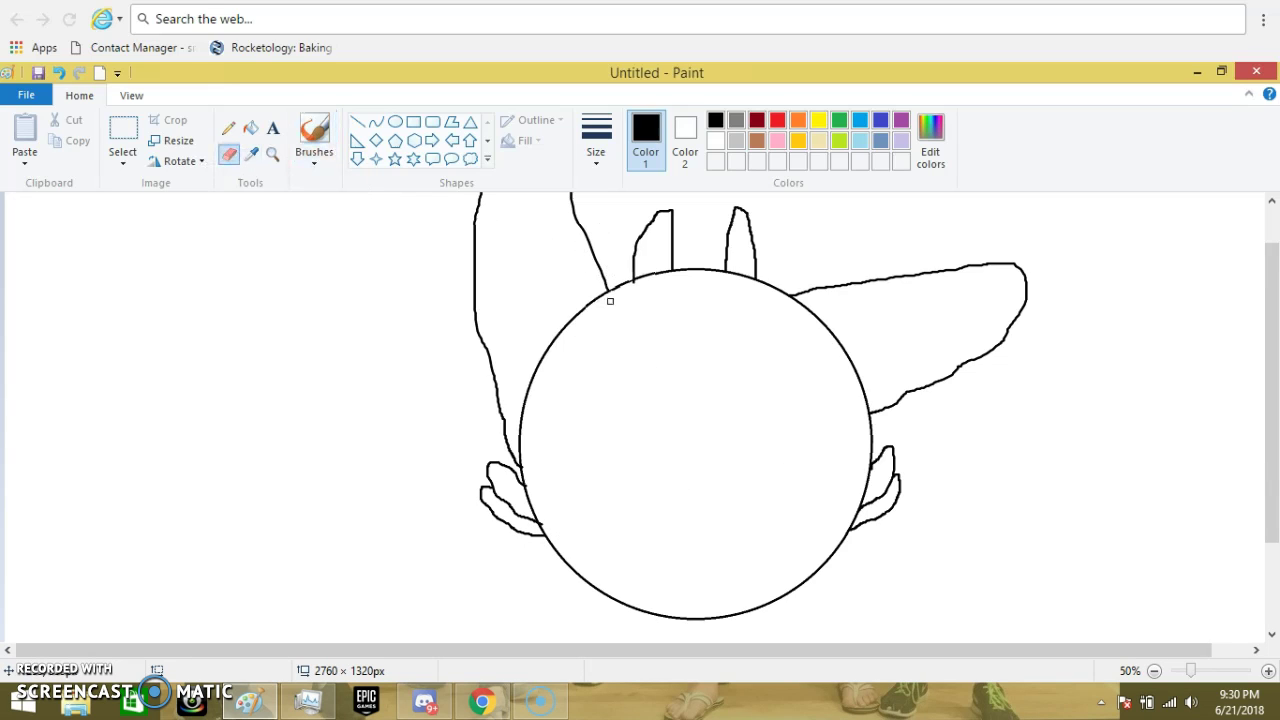
mouse_move(599, 295)
mouse_down()
mouse_move(557, 338)
mouse_move(517, 428)
mouse_up()
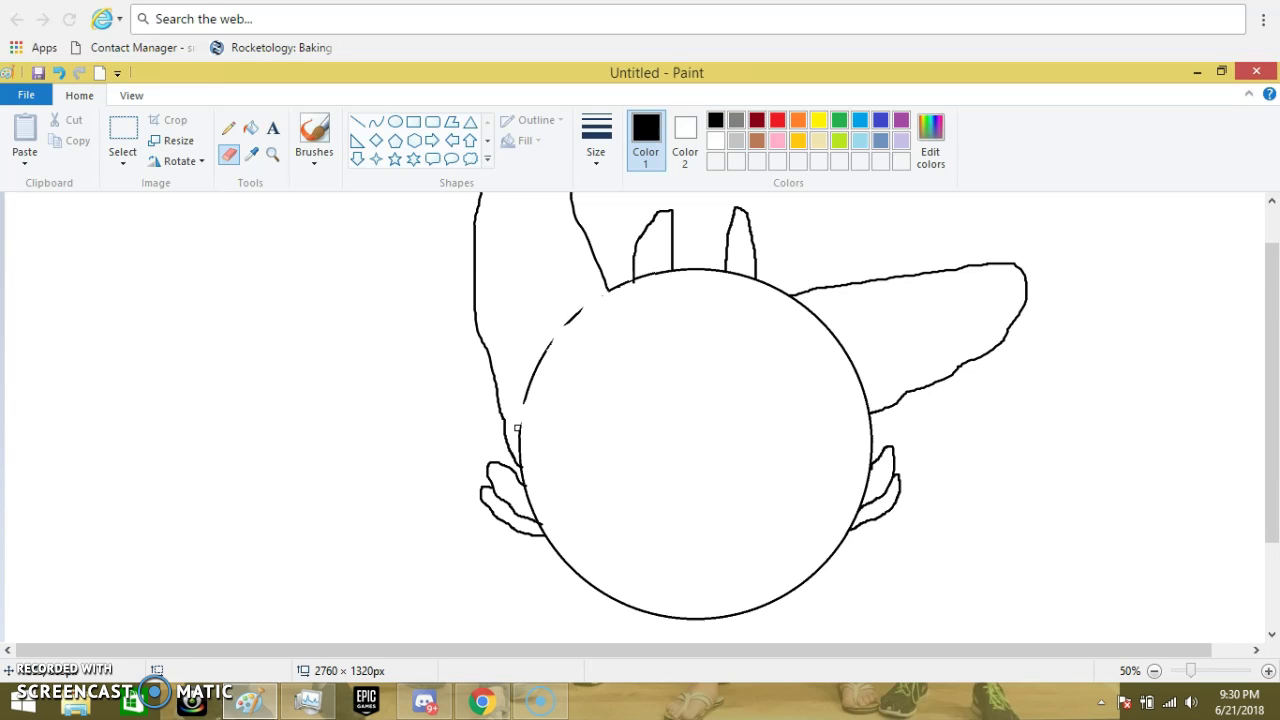
mouse_move(520, 452)
mouse_down()
mouse_move(554, 334)
mouse_move(529, 380)
mouse_move(586, 303)
mouse_up()
mouse_move(806, 297)
mouse_down()
mouse_move(794, 299)
mouse_move(836, 340)
mouse_move(869, 406)
mouse_up()
drag(803, 306, 797, 303)
drag(540, 508, 524, 489)
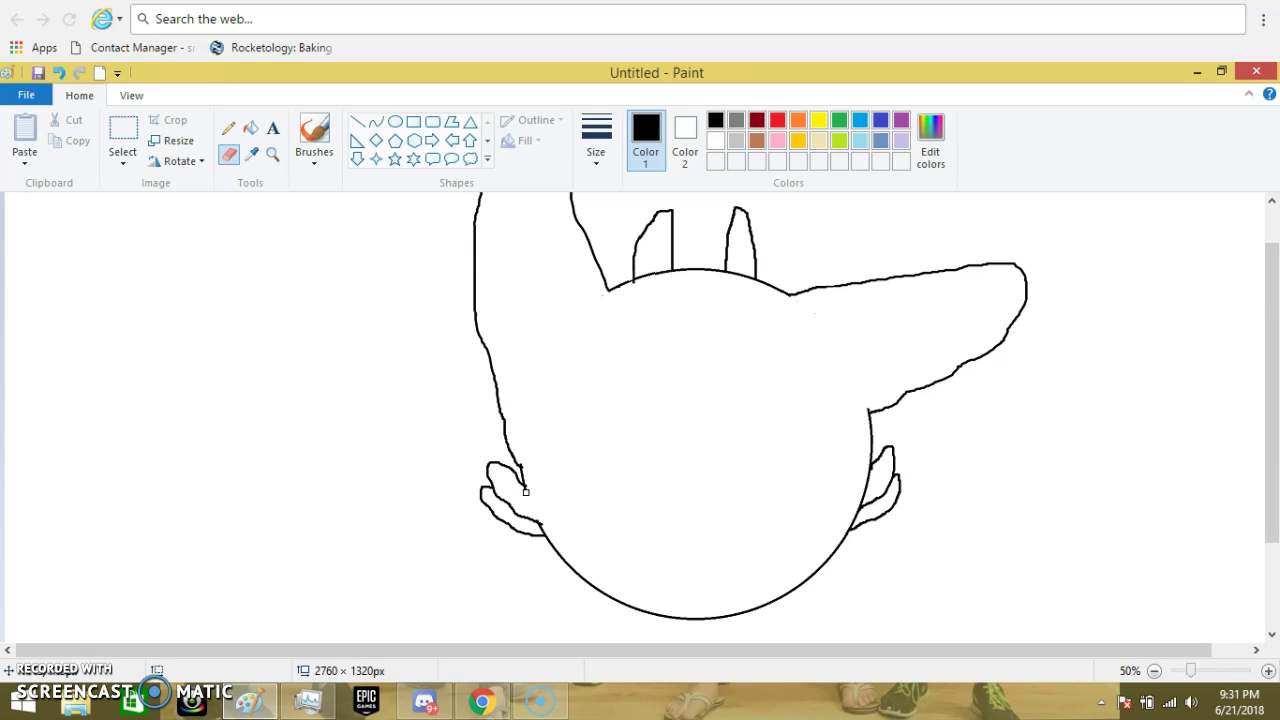
mouse_move(868, 500)
mouse_down()
mouse_move(869, 481)
mouse_move(857, 494)
mouse_move(782, 457)
mouse_up()
scroll(686, 383, down, 3)
scroll(686, 383, up, 3)
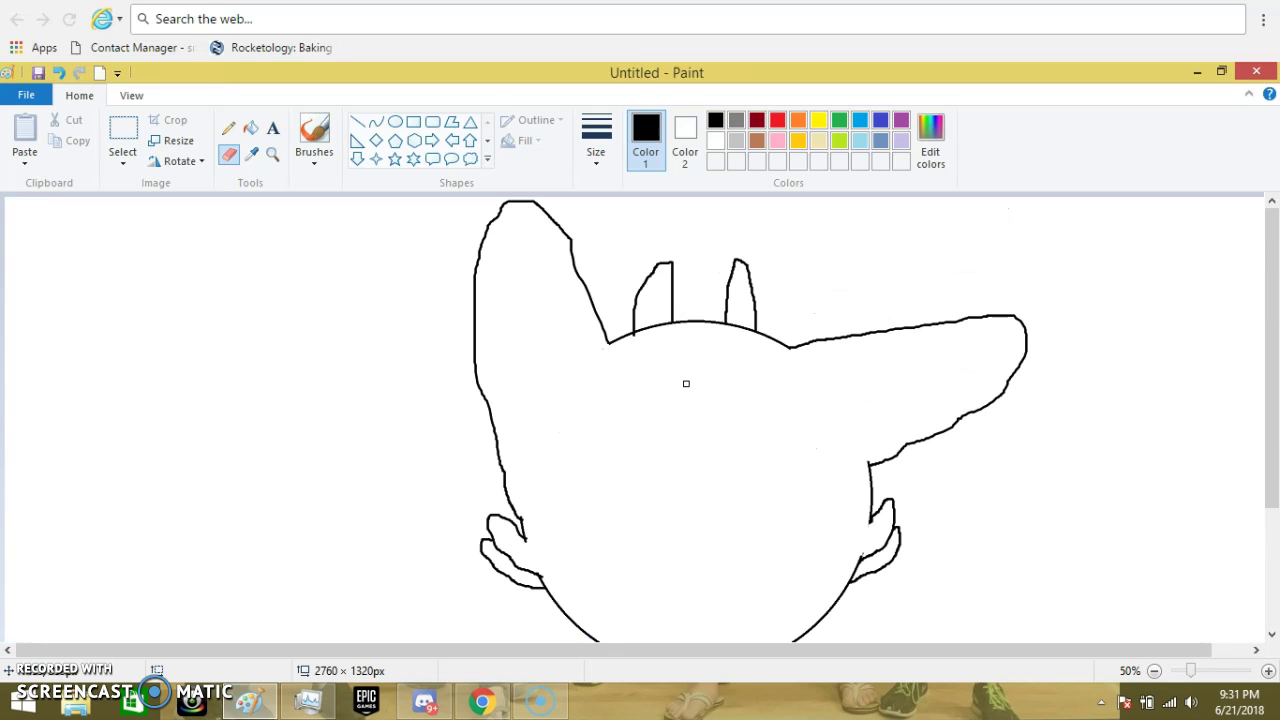
Draw two side-by-side oval eyes, each about 309 × 235 px, across the lower half of the head
scroll(686, 383, down, 3)
click(395, 121)
drag(689, 354, 835, 458)
click(643, 429)
drag(687, 378, 770, 470)
drag(681, 413, 749, 409)
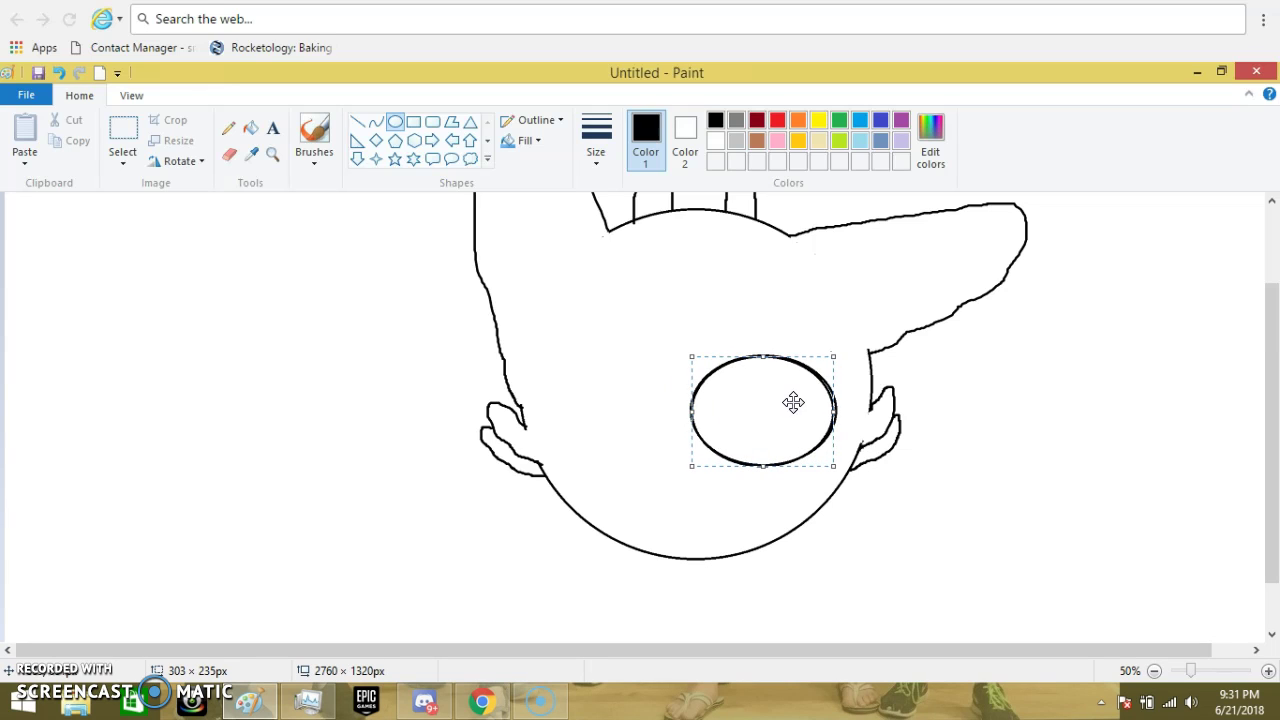
drag(834, 411, 630, 406)
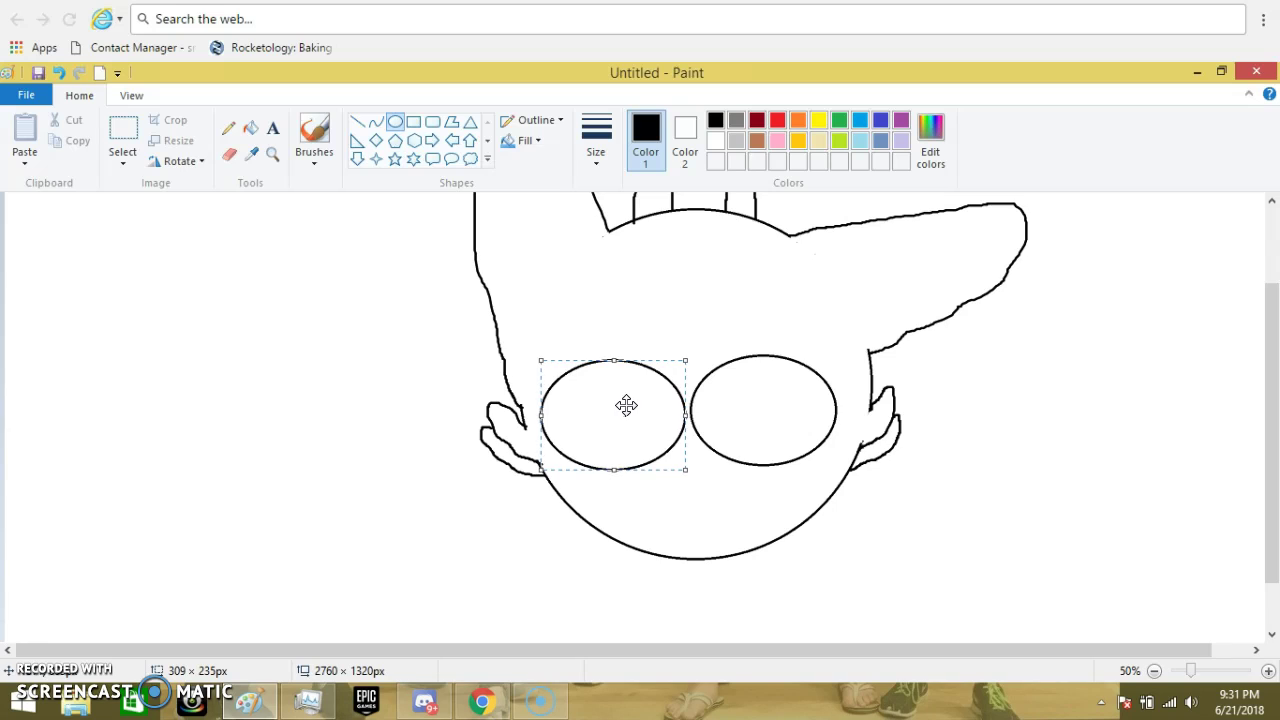
click(748, 606)
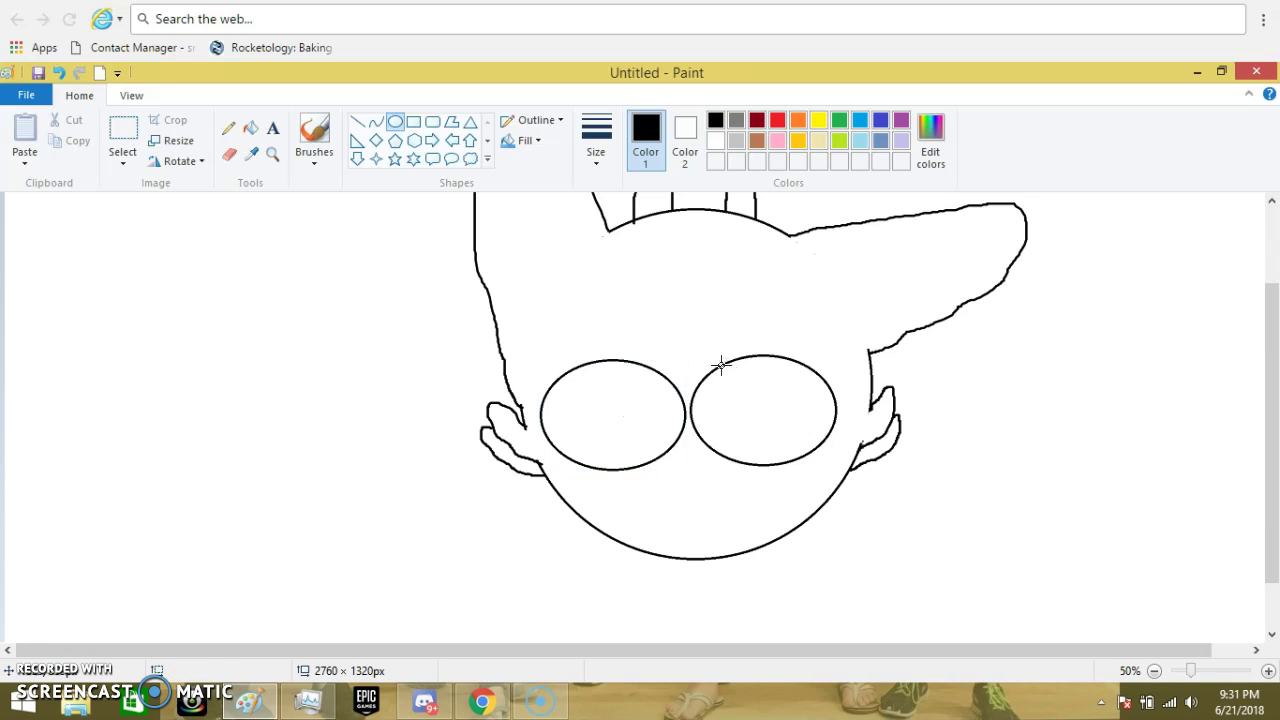
Draw a narrow vertical oval pupil about 89 px wide in the inner half of the left eye, spanning its height
scroll(724, 414, up, 2)
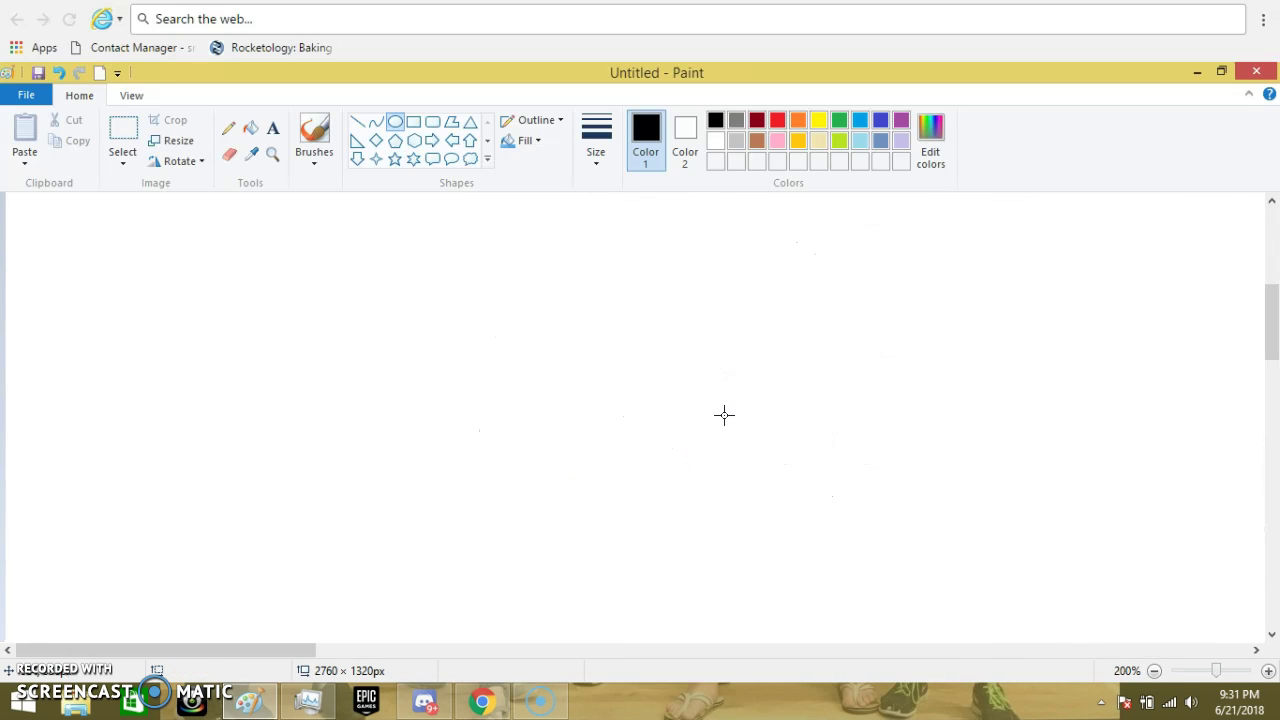
drag(307, 652, 748, 625)
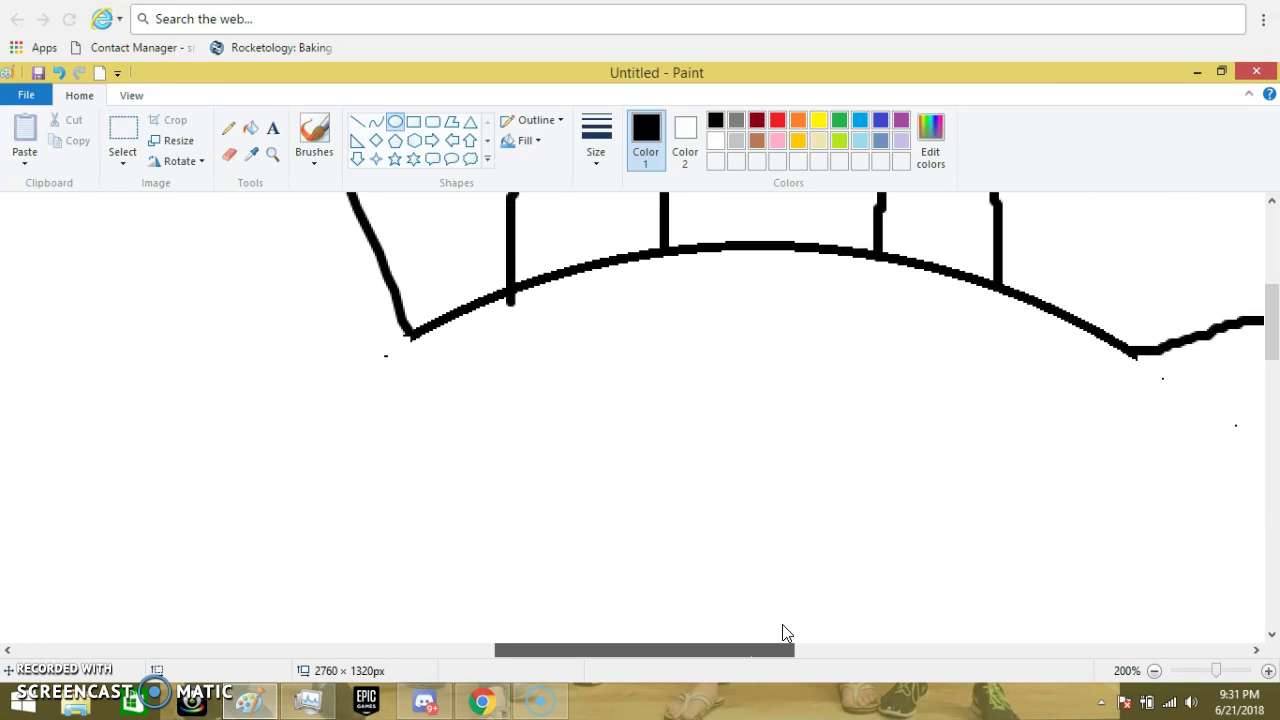
scroll(643, 569, down, 1)
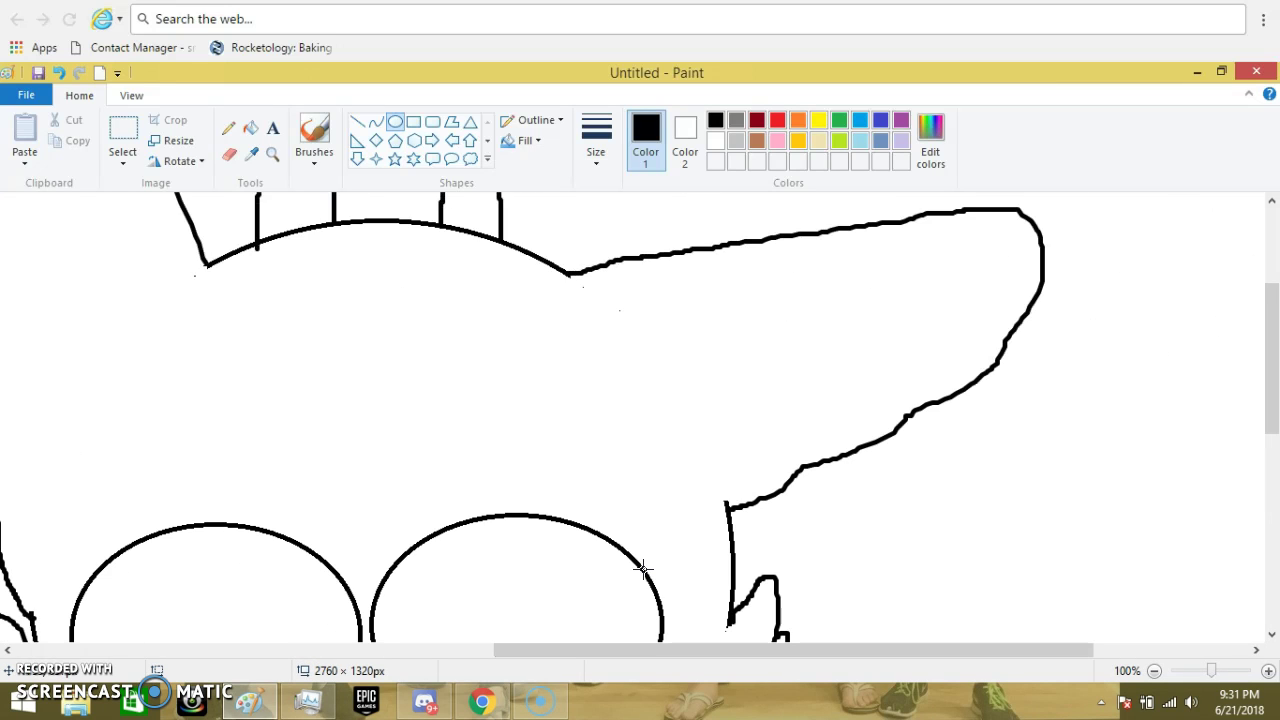
drag(569, 649, 480, 650)
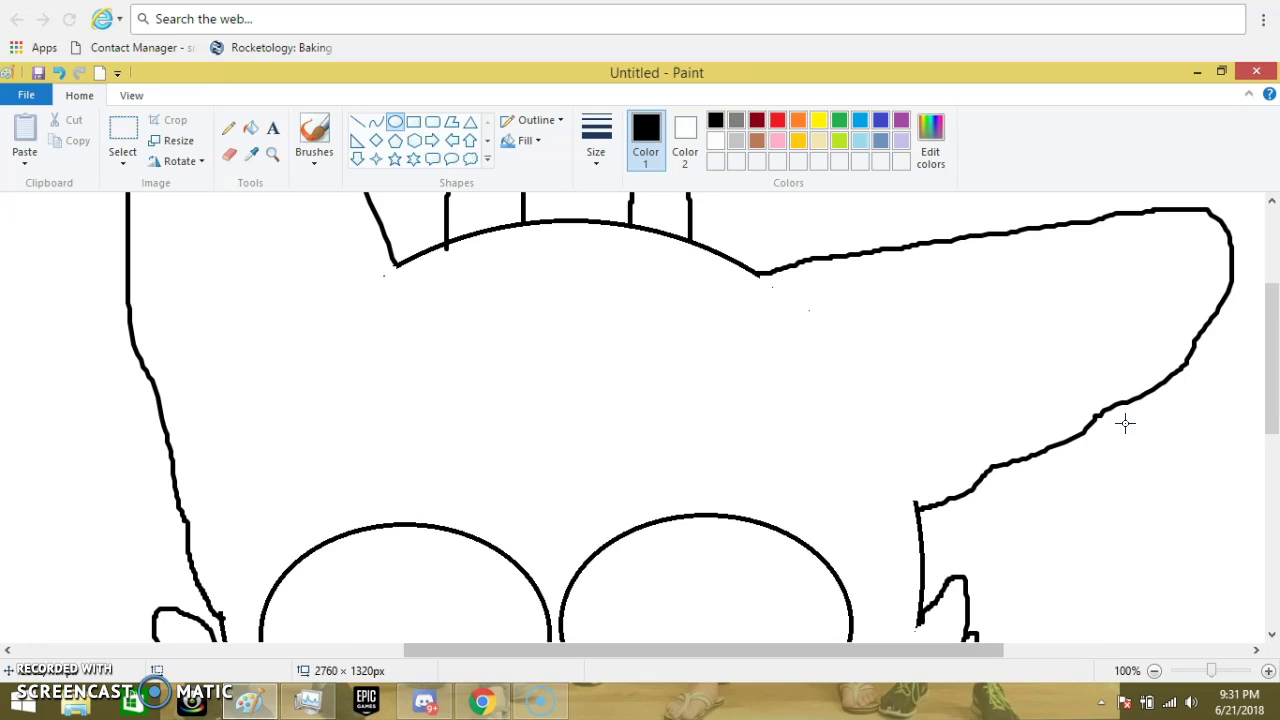
drag(1269, 354, 1275, 447)
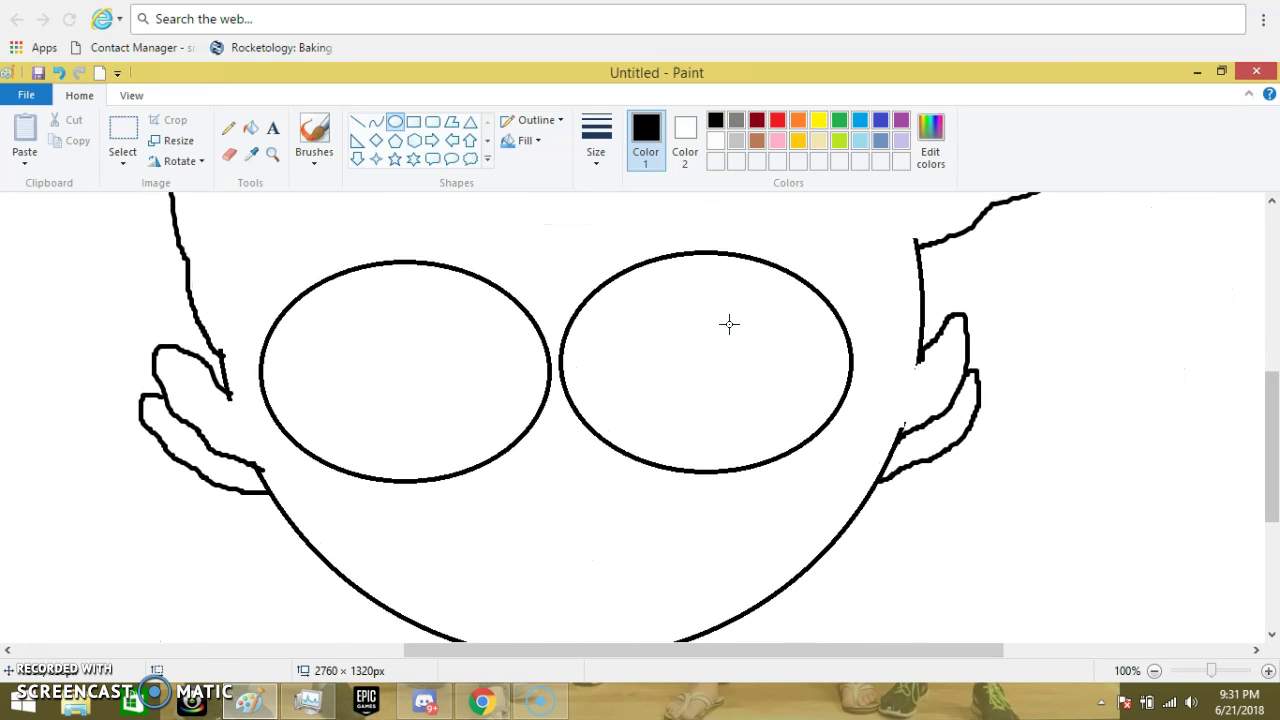
drag(408, 268, 495, 474)
click(361, 270)
drag(370, 245, 447, 481)
drag(422, 366, 450, 352)
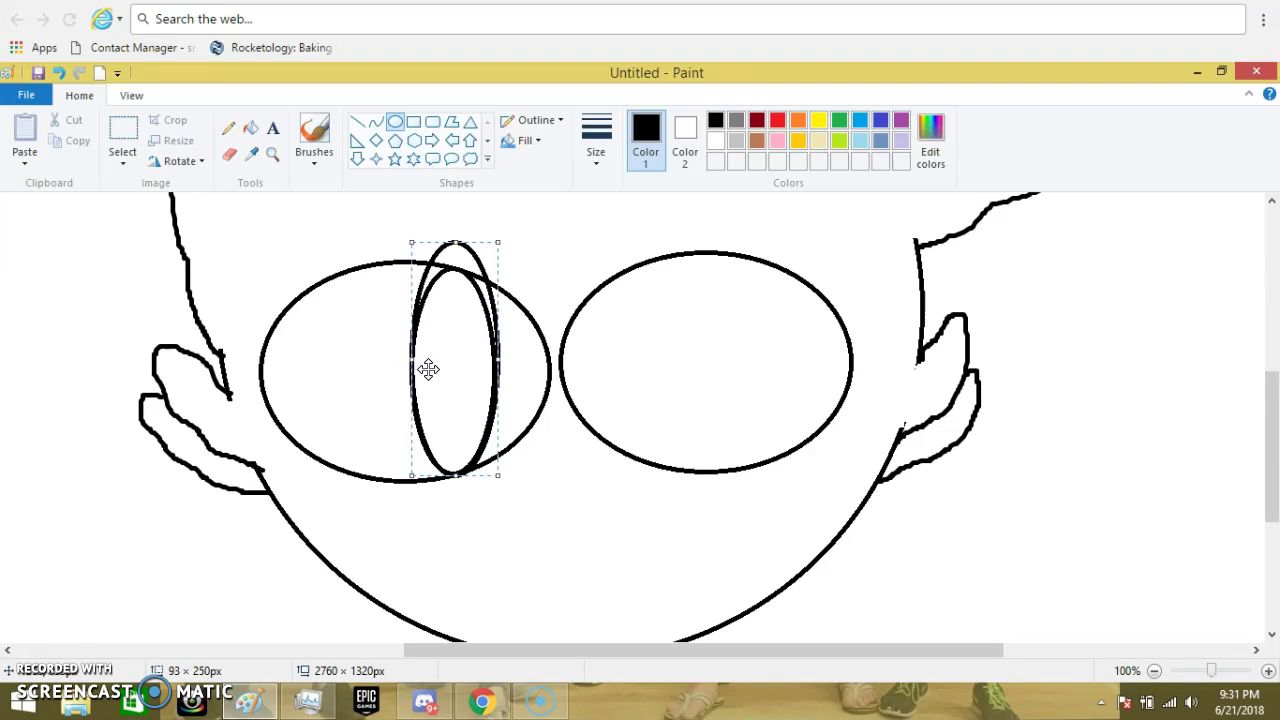
drag(491, 360, 494, 361)
drag(453, 243, 453, 268)
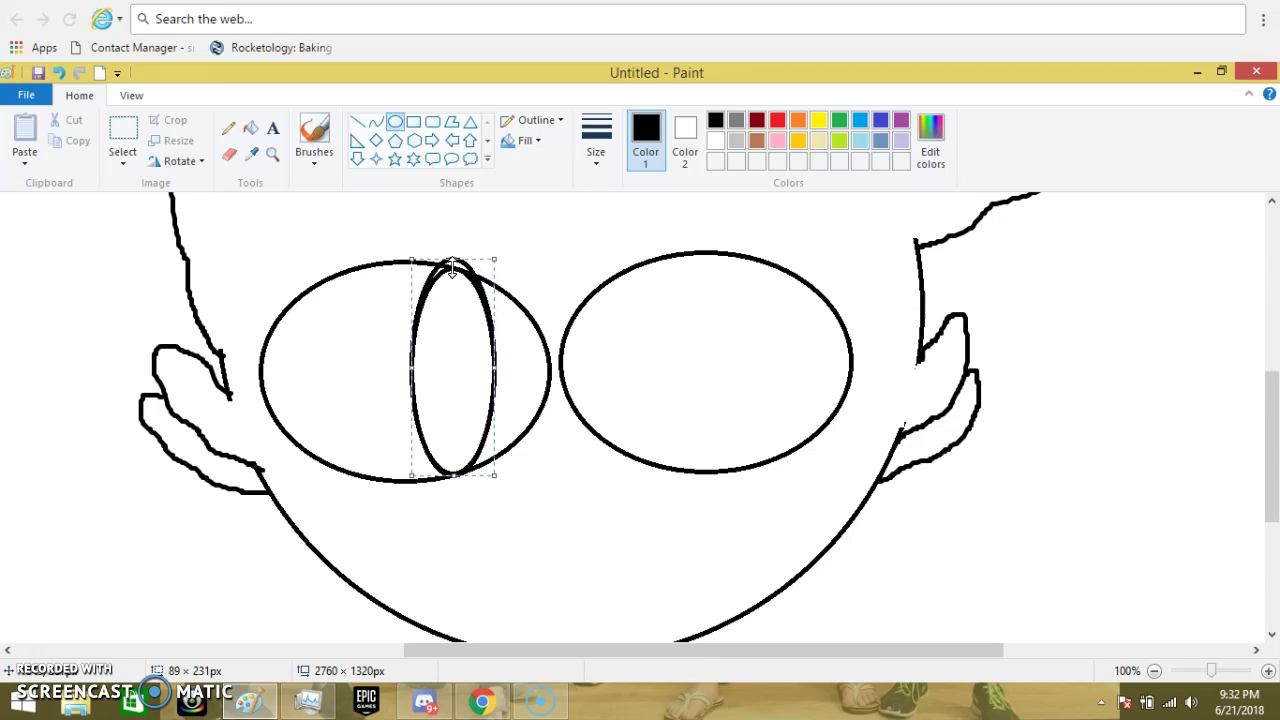
Add a matching pupil to the right eye and a small oval highlight about 50 × 63 px at the top of each pupil
drag(620, 403, 654, 366)
key(Escape)
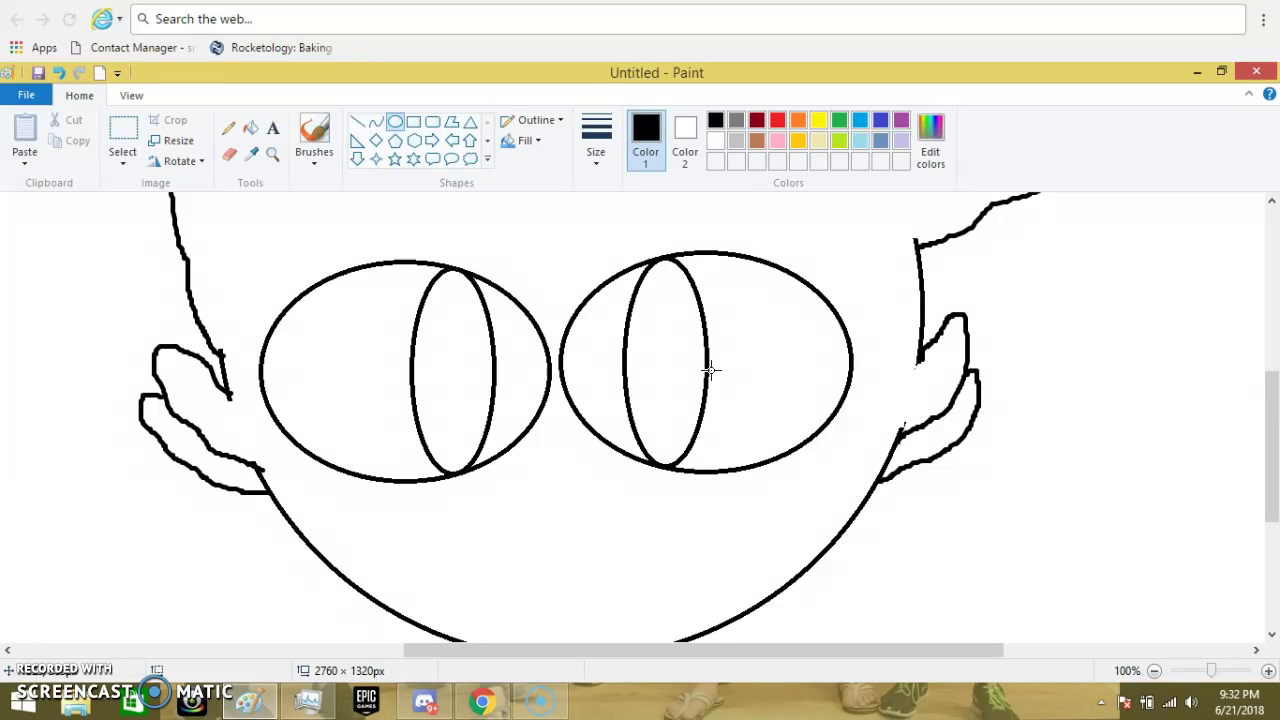
mouse_move(645, 263)
mouse_down()
mouse_move(690, 318)
mouse_move(663, 286)
mouse_move(667, 326)
mouse_move(692, 296)
mouse_up()
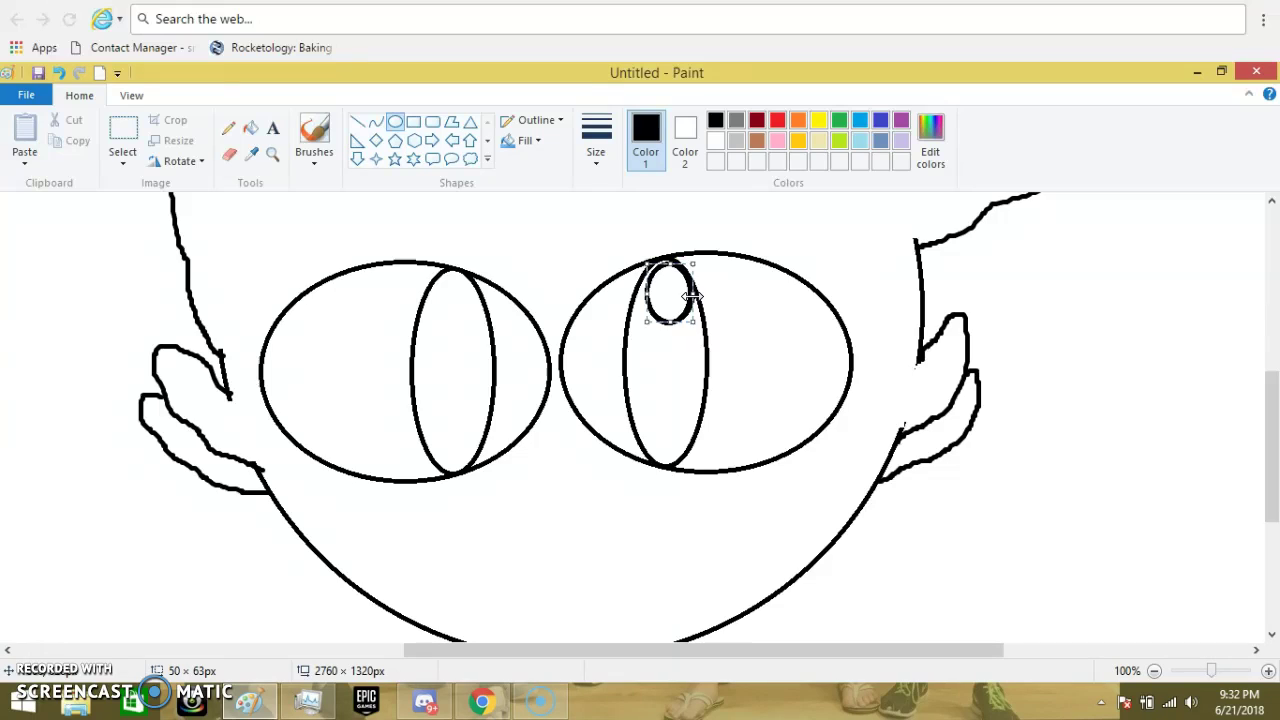
drag(670, 292, 453, 298)
key(Escape)
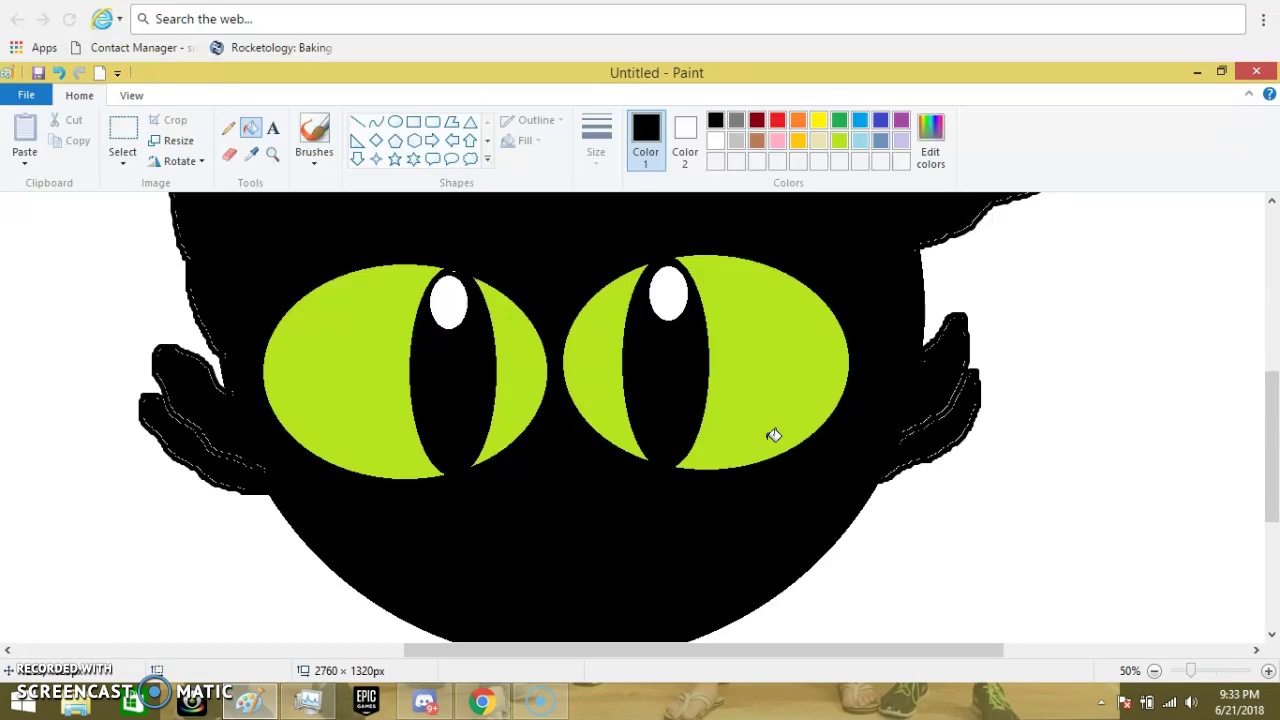
Try filling the area around the head and the horns with black, and undo the fills
click(318, 145)
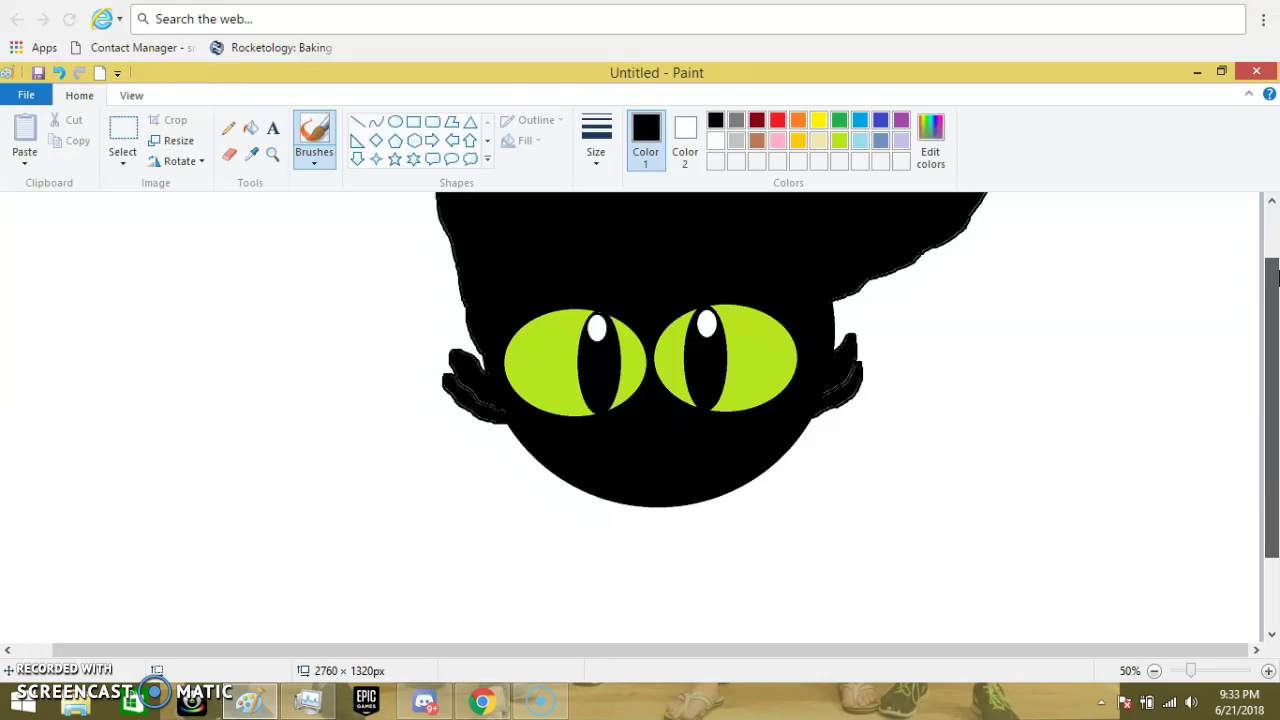
drag(1276, 278, 1276, 228)
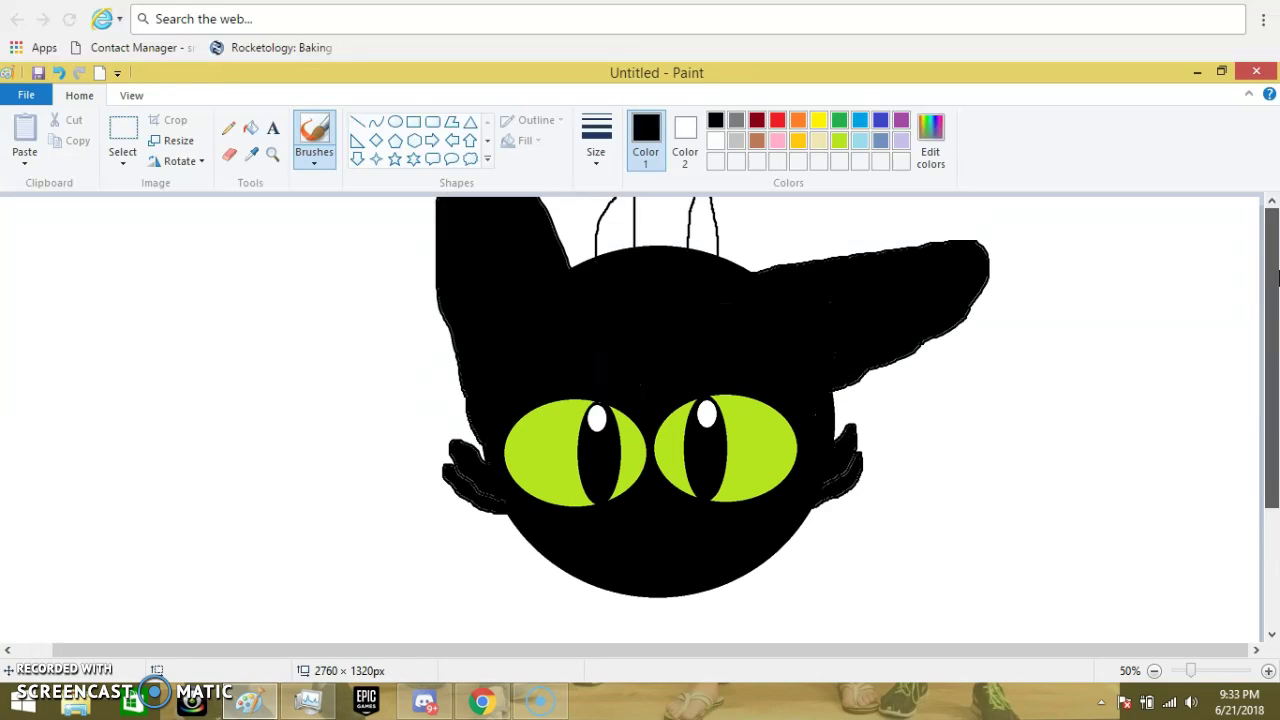
click(251, 129)
scroll(324, 437, up, 1)
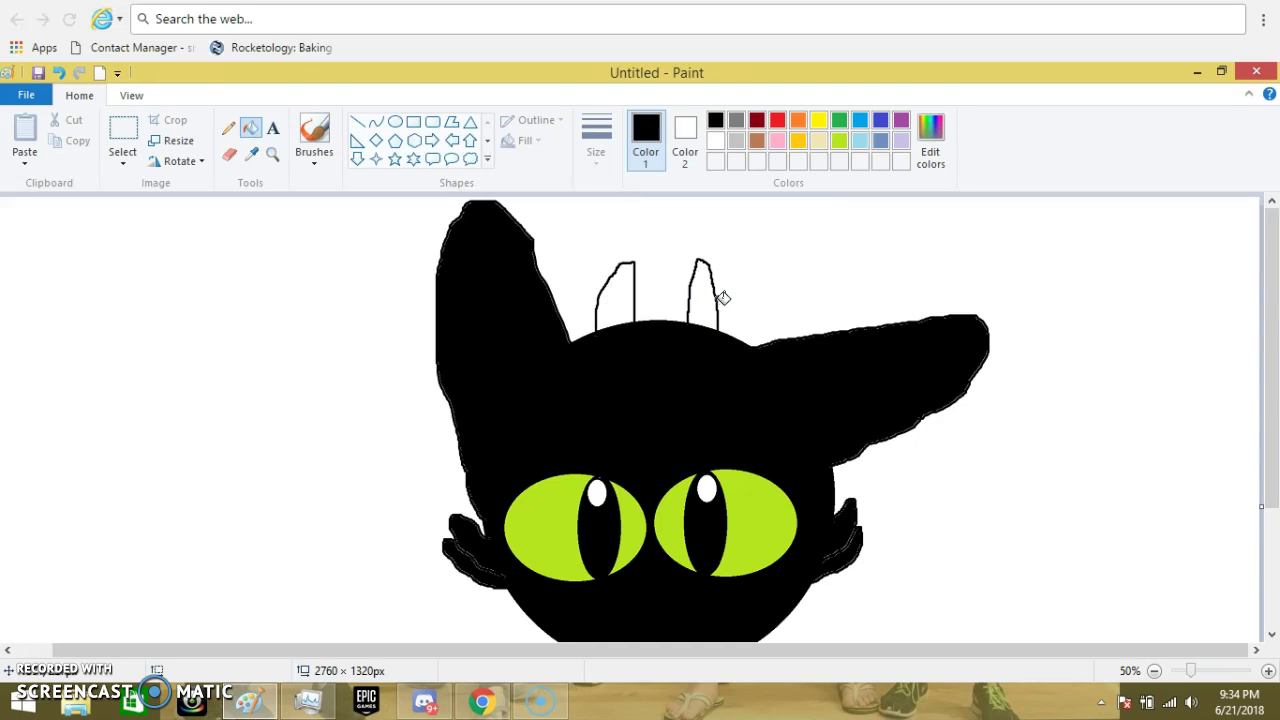
click(462, 636)
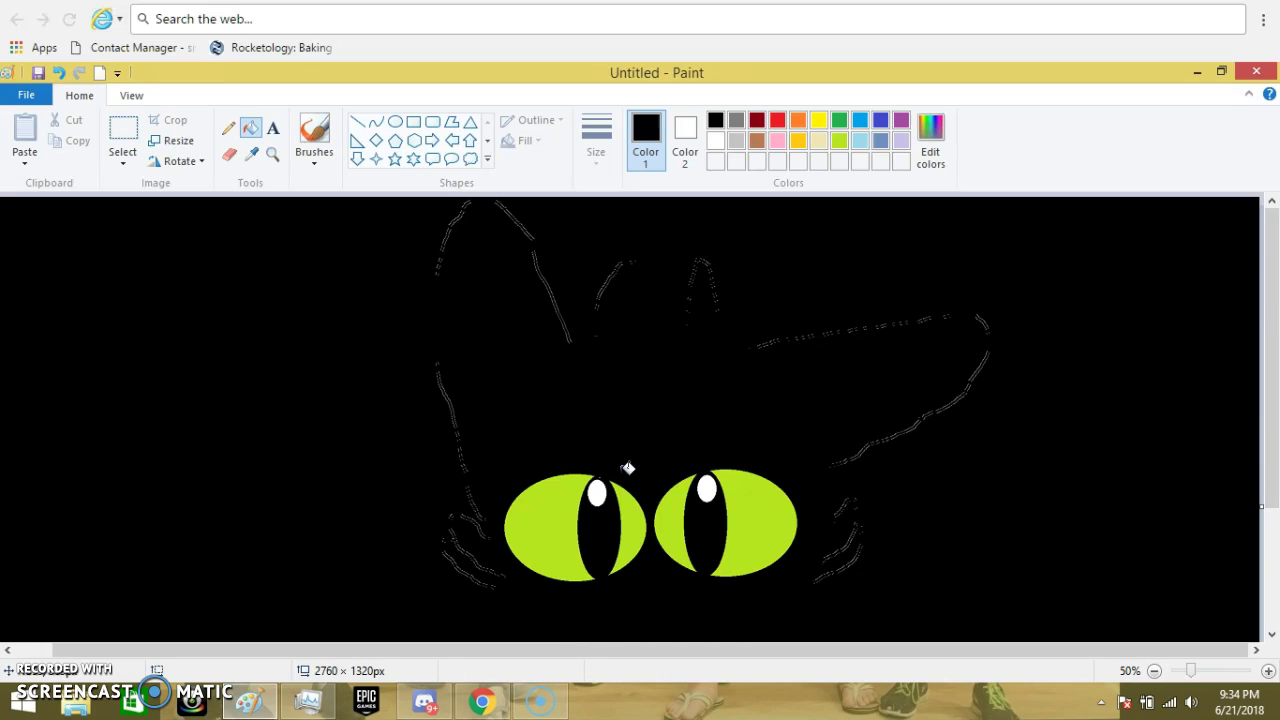
click(64, 77)
click(58, 73)
click(58, 73)
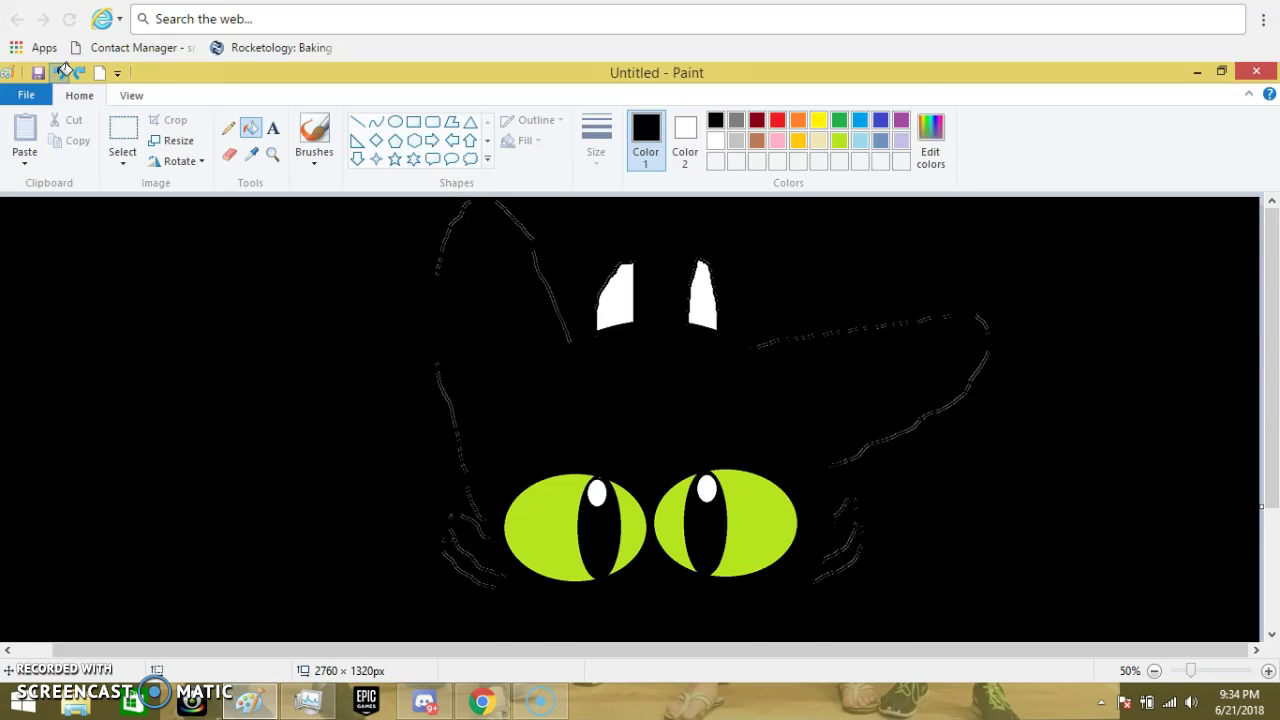
click(58, 73)
Fill both horns on top of the head with black
click(699, 304)
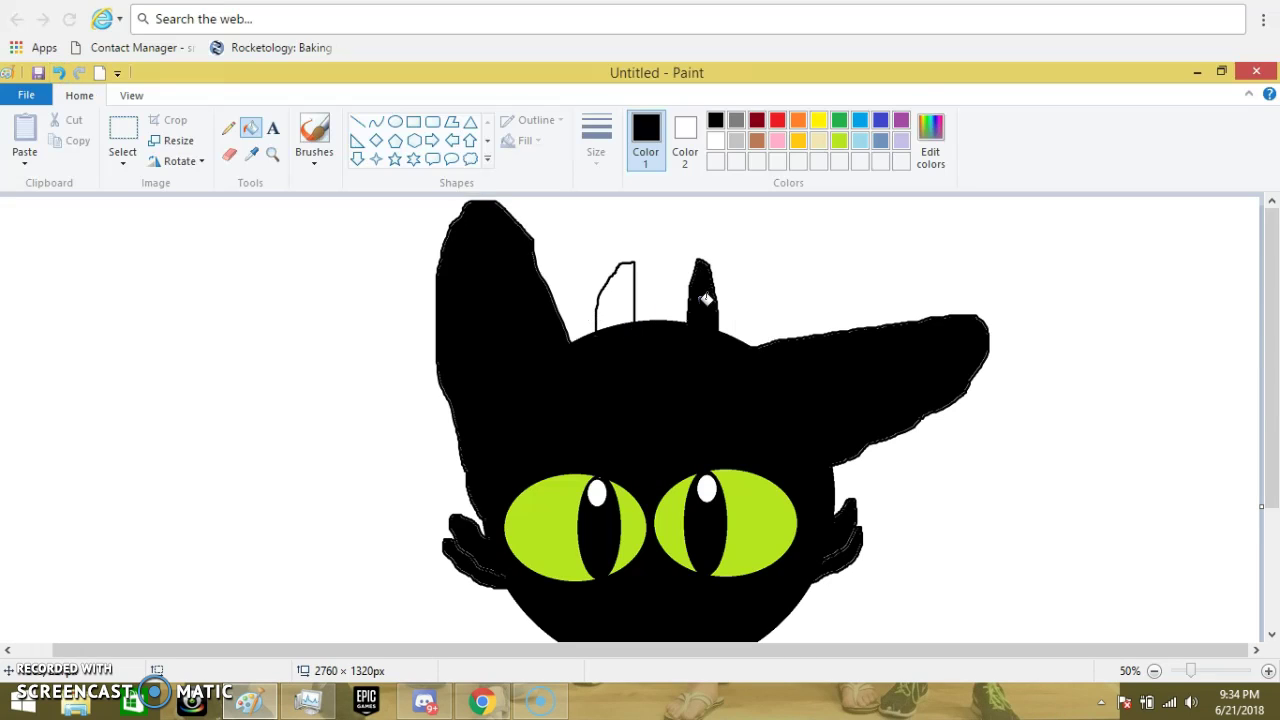
click(619, 300)
scroll(681, 391, down, 3)
scroll(681, 391, up, 3)
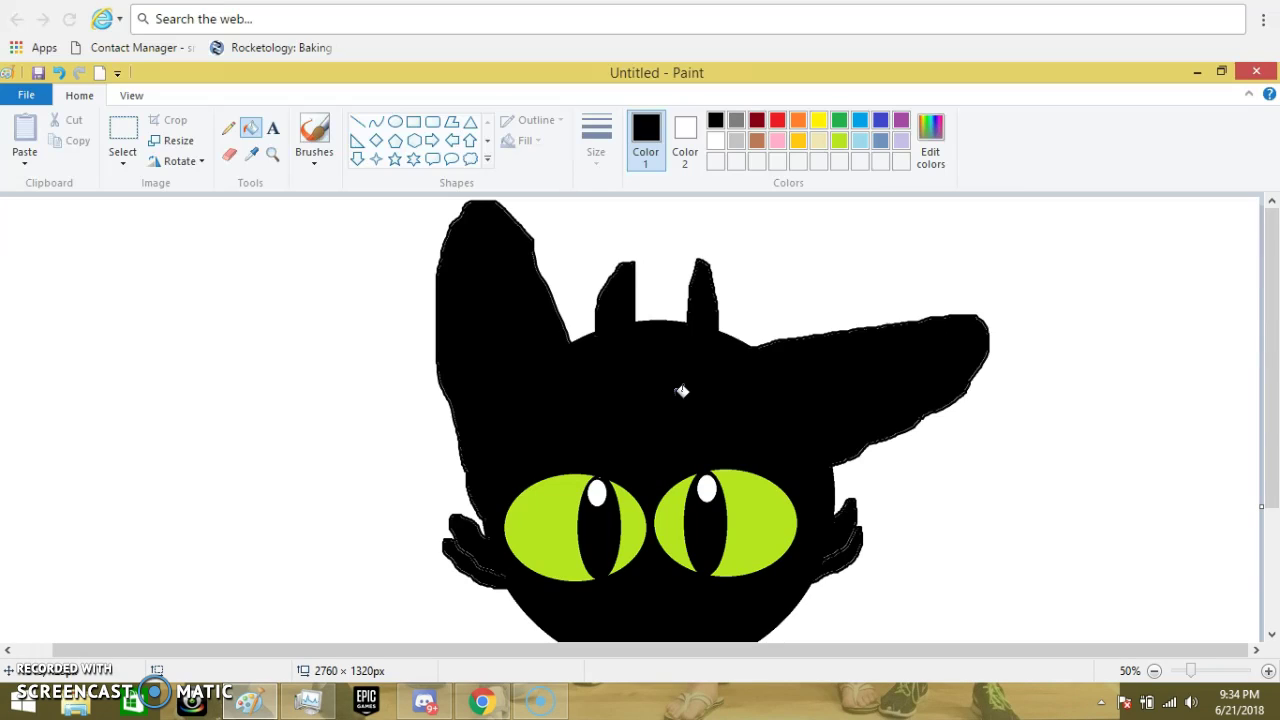
Brush two small white nostril marks on the face, centred below the eyes
scroll(681, 391, down, 2)
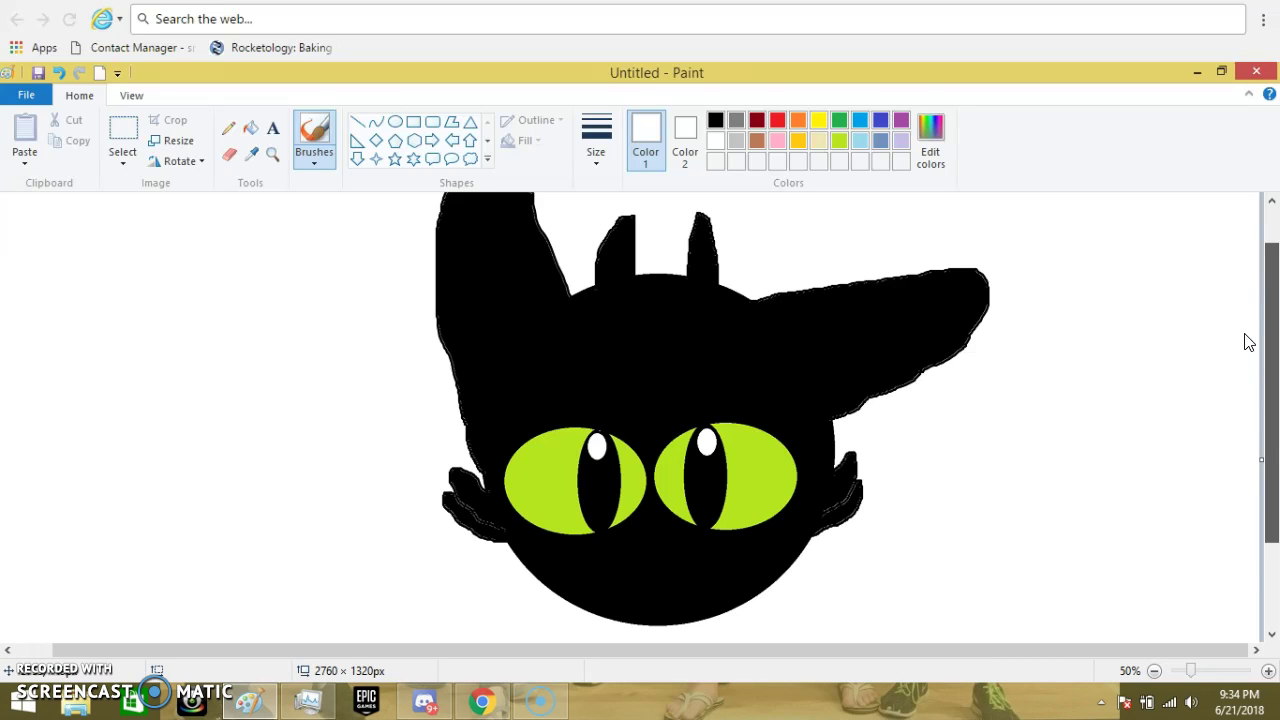
scroll(670, 522, down, 2)
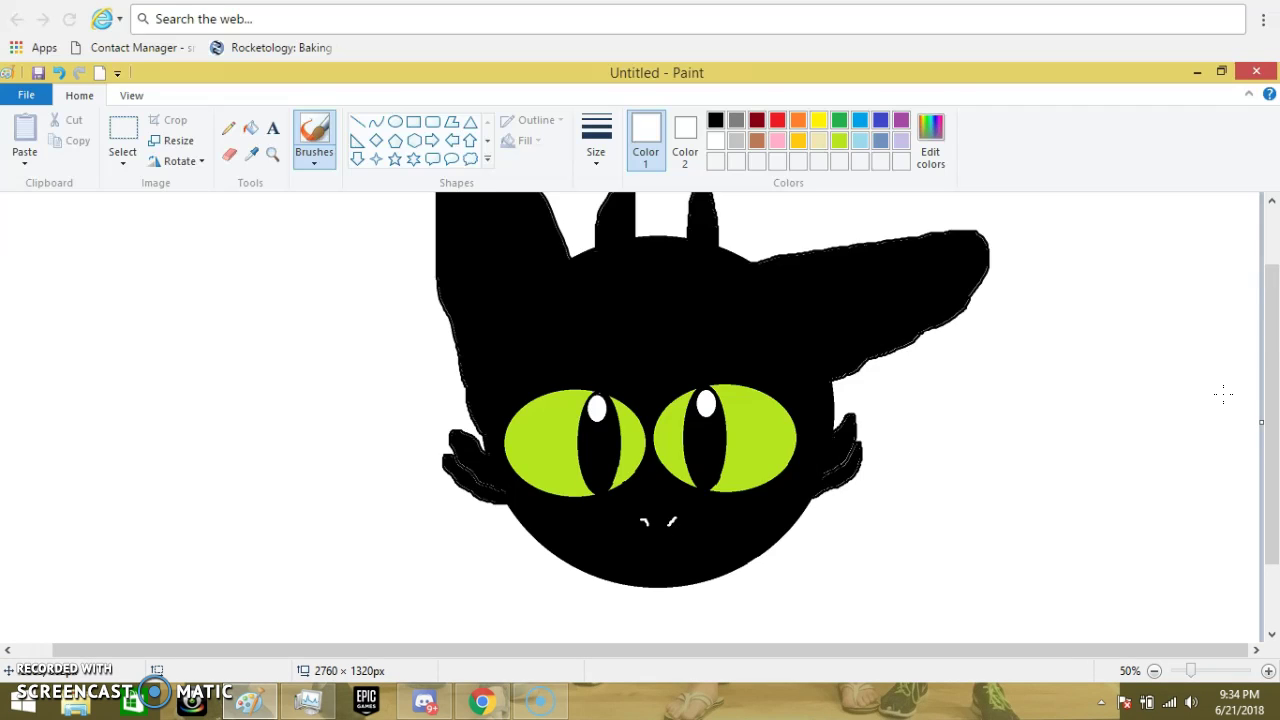
Brush a jagged black zigzag fringe along the right ear's lower edge, from its tip back to the head
scroll(987, 312, up, 2)
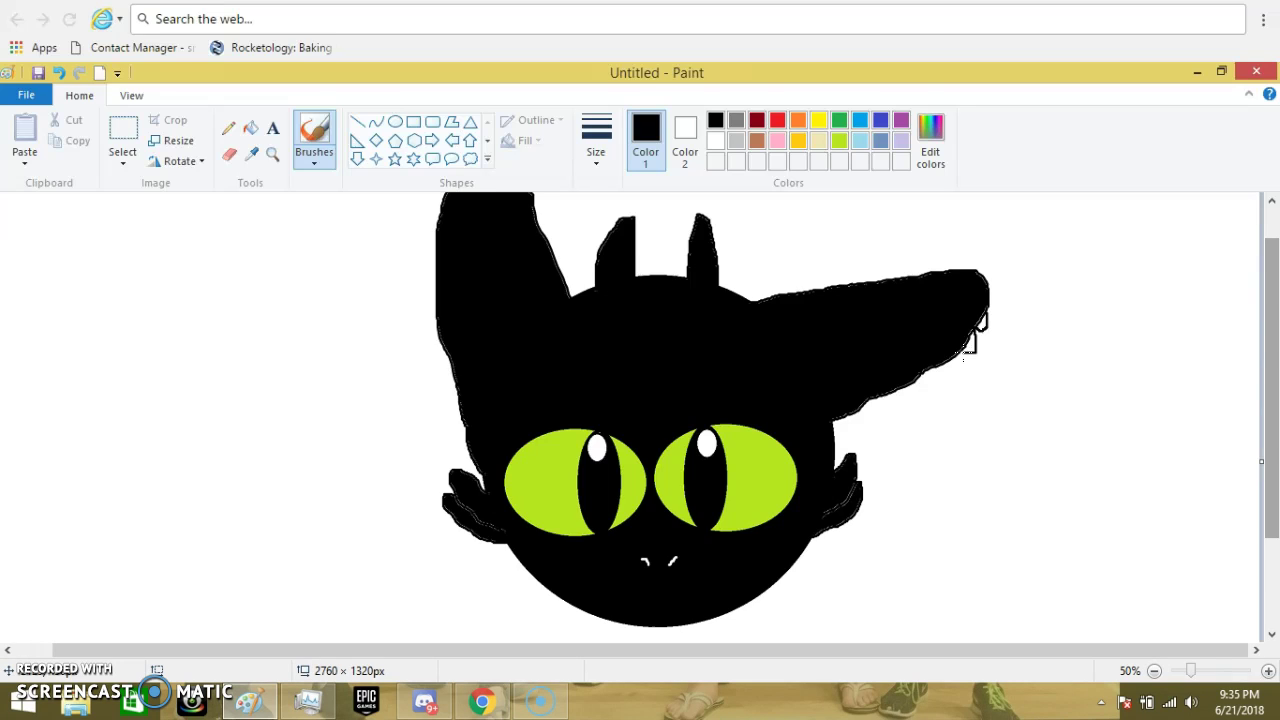
drag(968, 345, 835, 420)
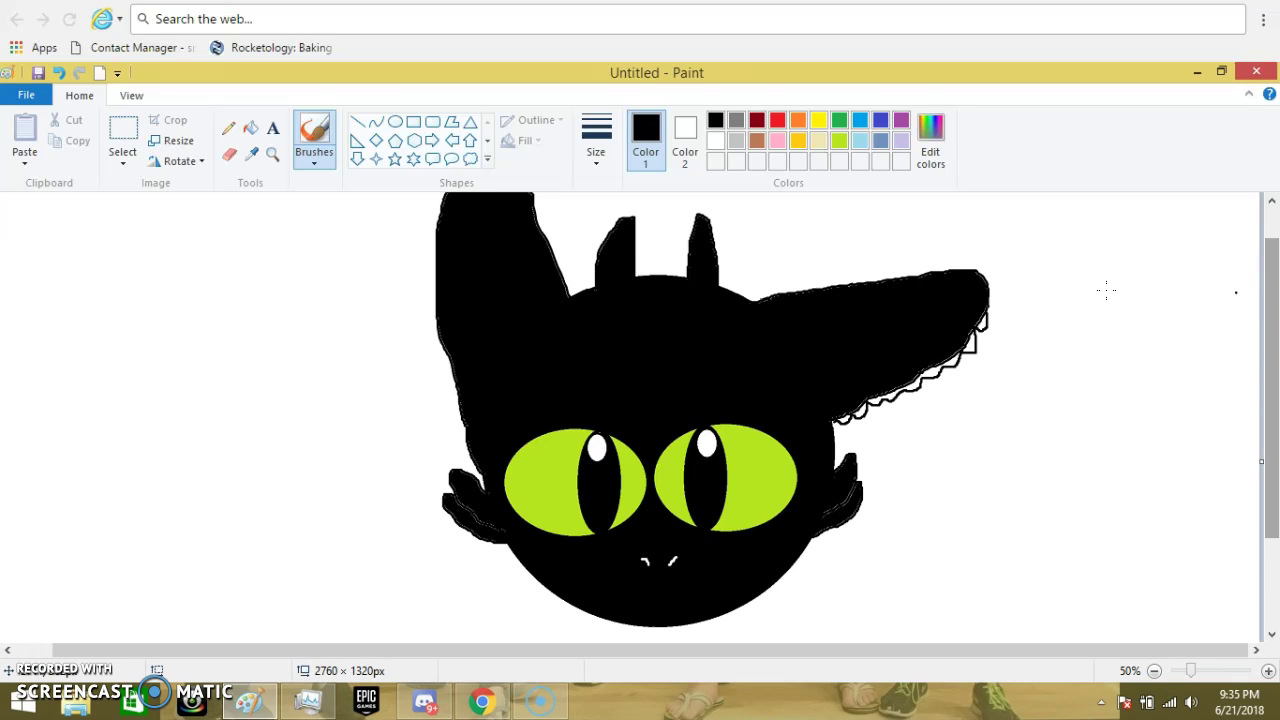
scroll(1268, 318, up, 1)
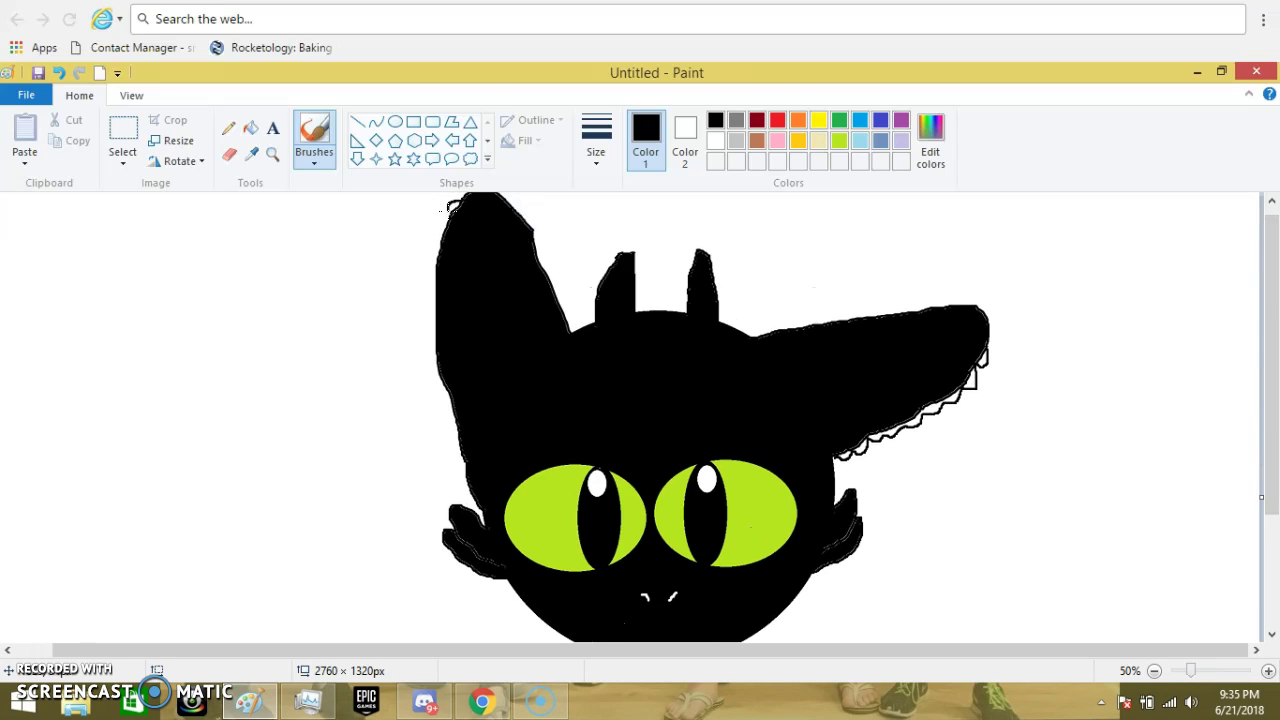
Brush a jagged black fringe along the left ear's outer edge and fill the gaps in both ears' fringes with black
mouse_move(448, 207)
mouse_down()
mouse_move(423, 254)
mouse_move(435, 262)
mouse_move(440, 391)
mouse_up()
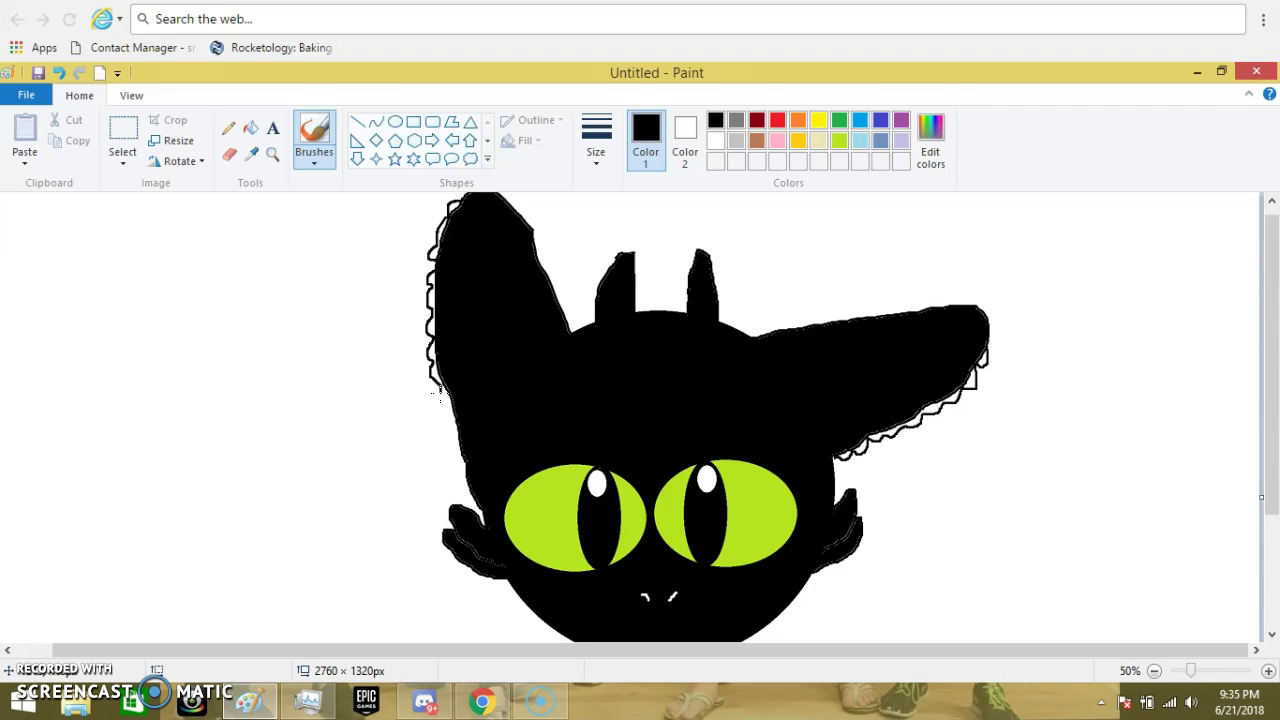
click(250, 128)
click(436, 300)
click(442, 370)
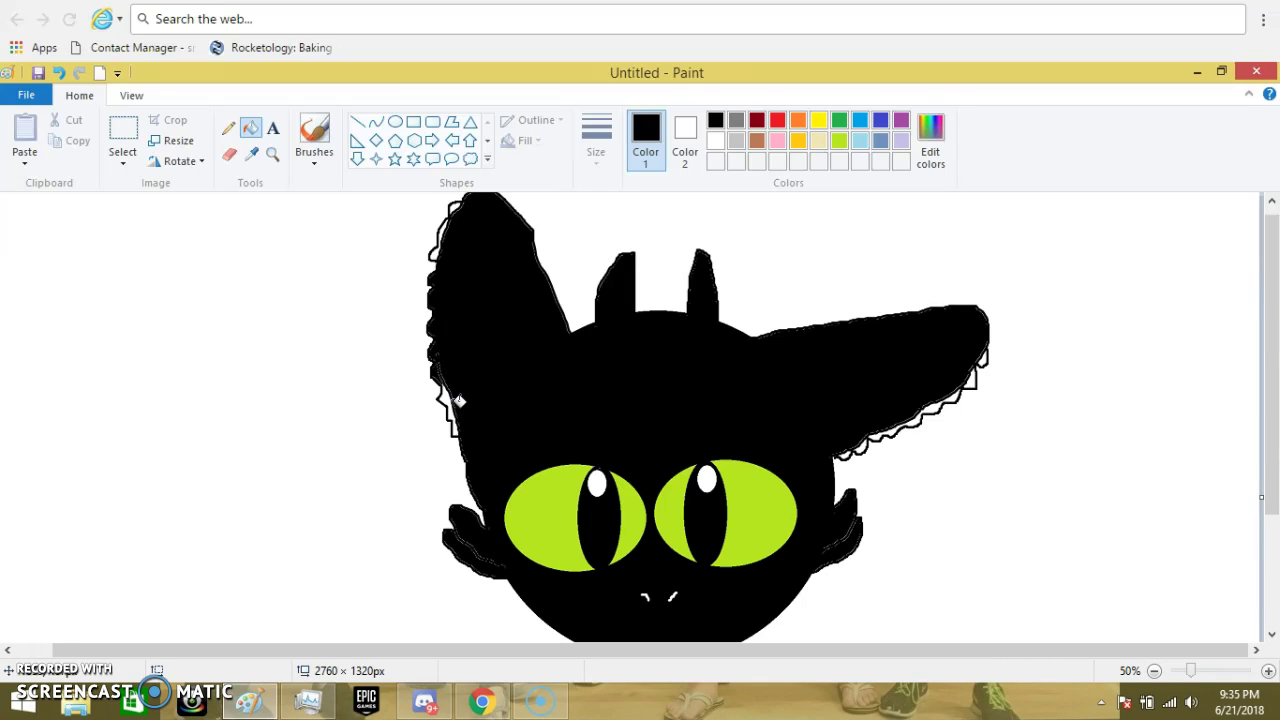
click(459, 401)
click(905, 428)
click(972, 378)
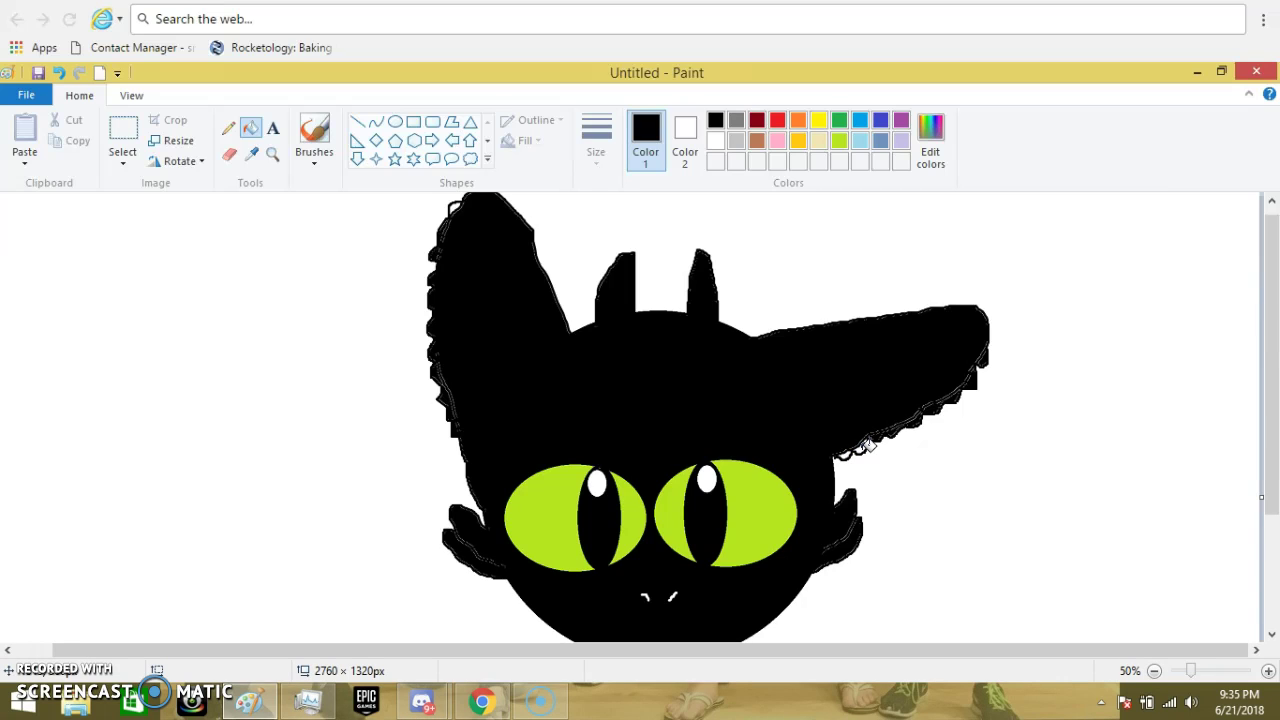
Brush a black outline of a horned skull with a jagged lower edge and two round eye holes beside the dragon's left side
scroll(1191, 291, down, 3)
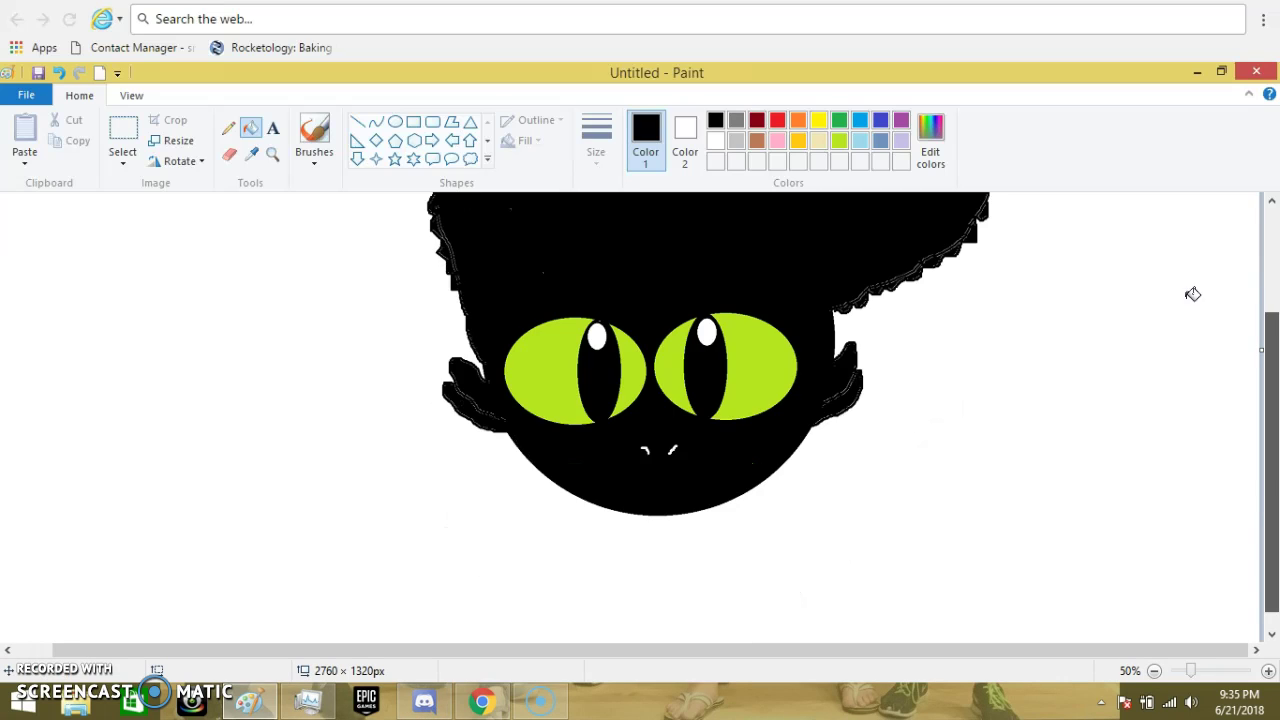
drag(1275, 395, 1275, 343)
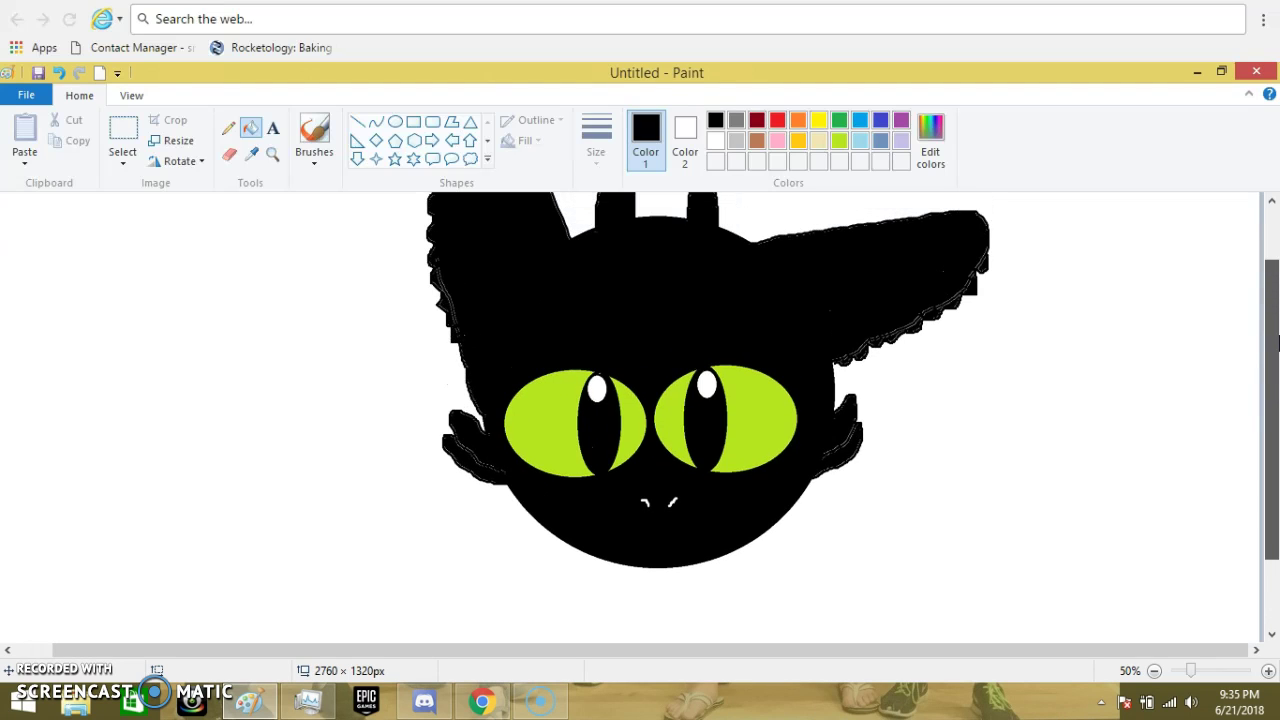
drag(1275, 343, 1275, 325)
click(330, 125)
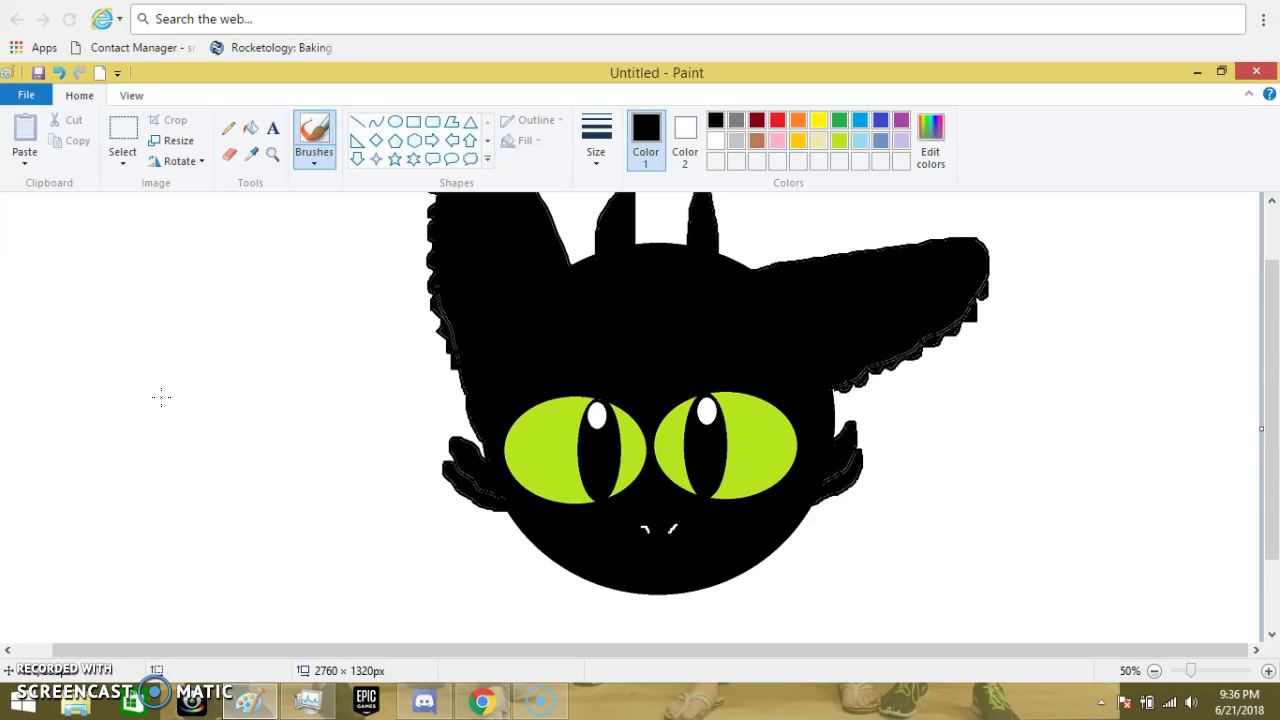
mouse_move(146, 390)
mouse_down()
mouse_move(280, 404)
mouse_move(312, 393)
mouse_move(332, 288)
mouse_move(320, 255)
mouse_move(362, 303)
mouse_move(383, 410)
mouse_up()
mouse_move(365, 464)
mouse_down()
mouse_move(338, 564)
mouse_move(323, 574)
mouse_move(295, 546)
mouse_move(286, 567)
mouse_move(262, 555)
mouse_move(210, 572)
mouse_move(189, 554)
mouse_move(142, 556)
mouse_up()
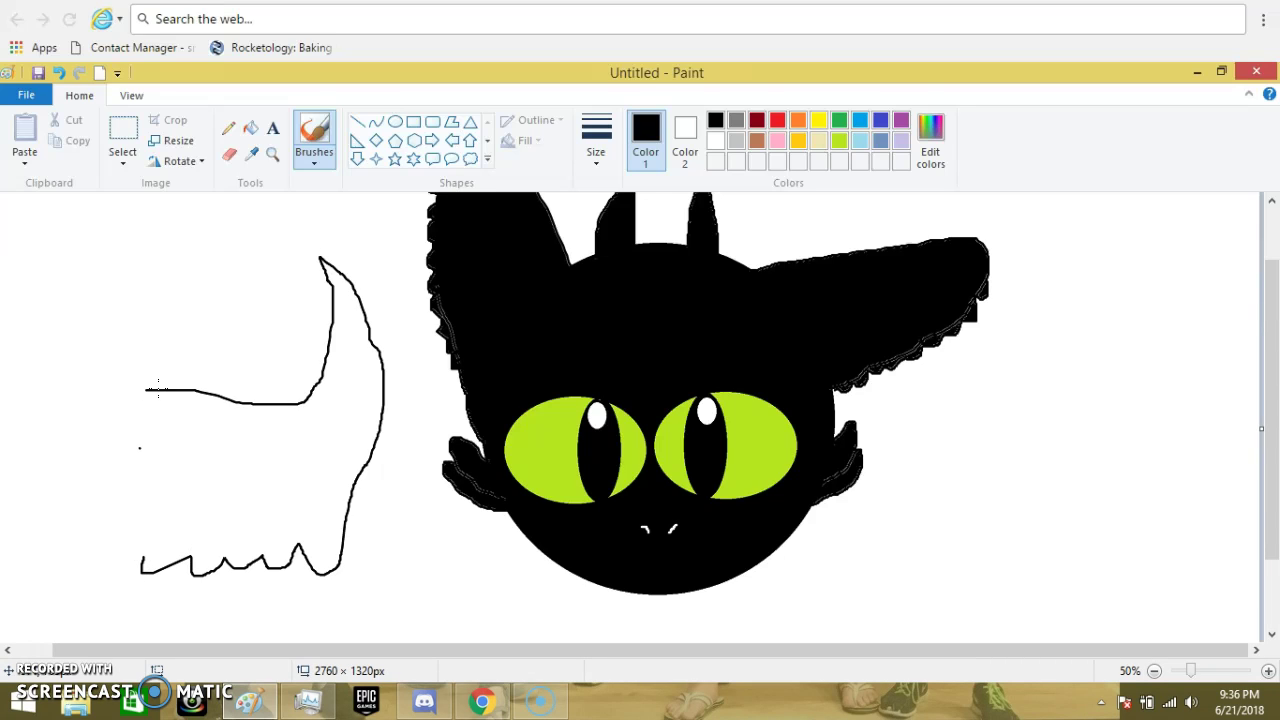
drag(142, 388, 114, 305)
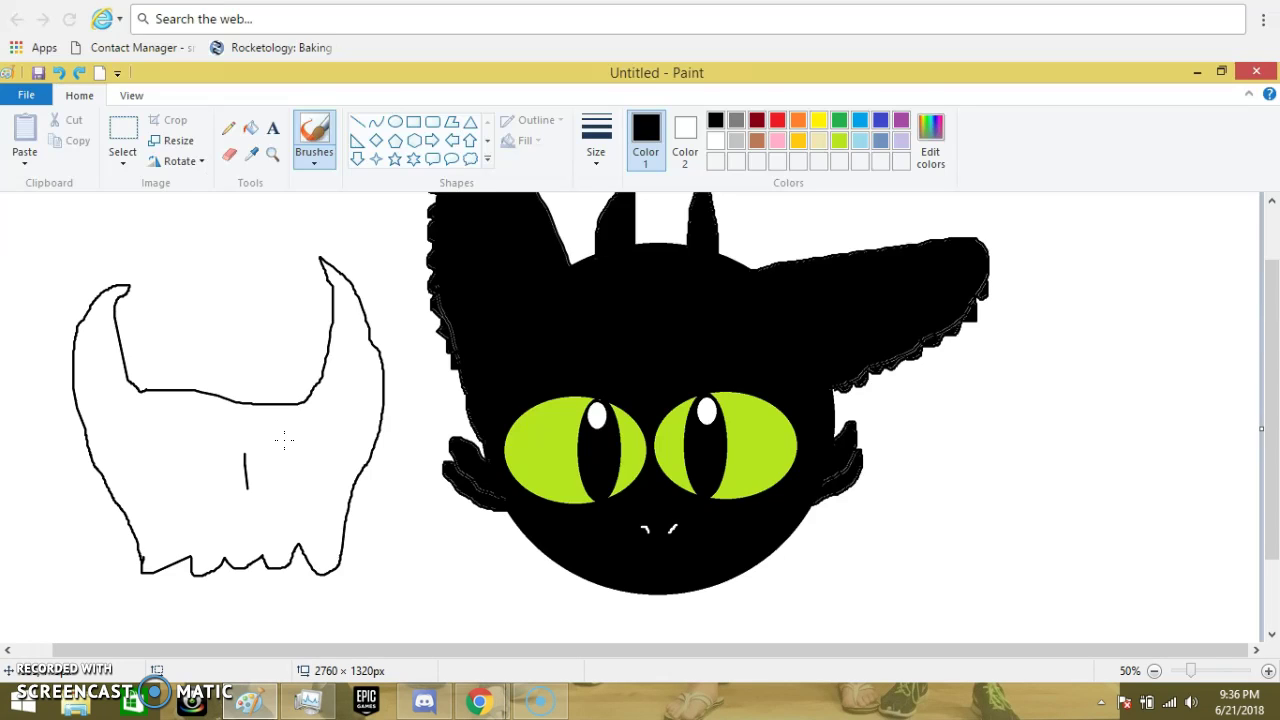
mouse_move(284, 440)
mouse_down()
mouse_move(288, 491)
mouse_move(257, 501)
mouse_move(242, 483)
mouse_move(219, 484)
mouse_move(201, 456)
mouse_move(185, 460)
mouse_move(172, 477)
mouse_move(179, 507)
mouse_move(216, 514)
mouse_up()
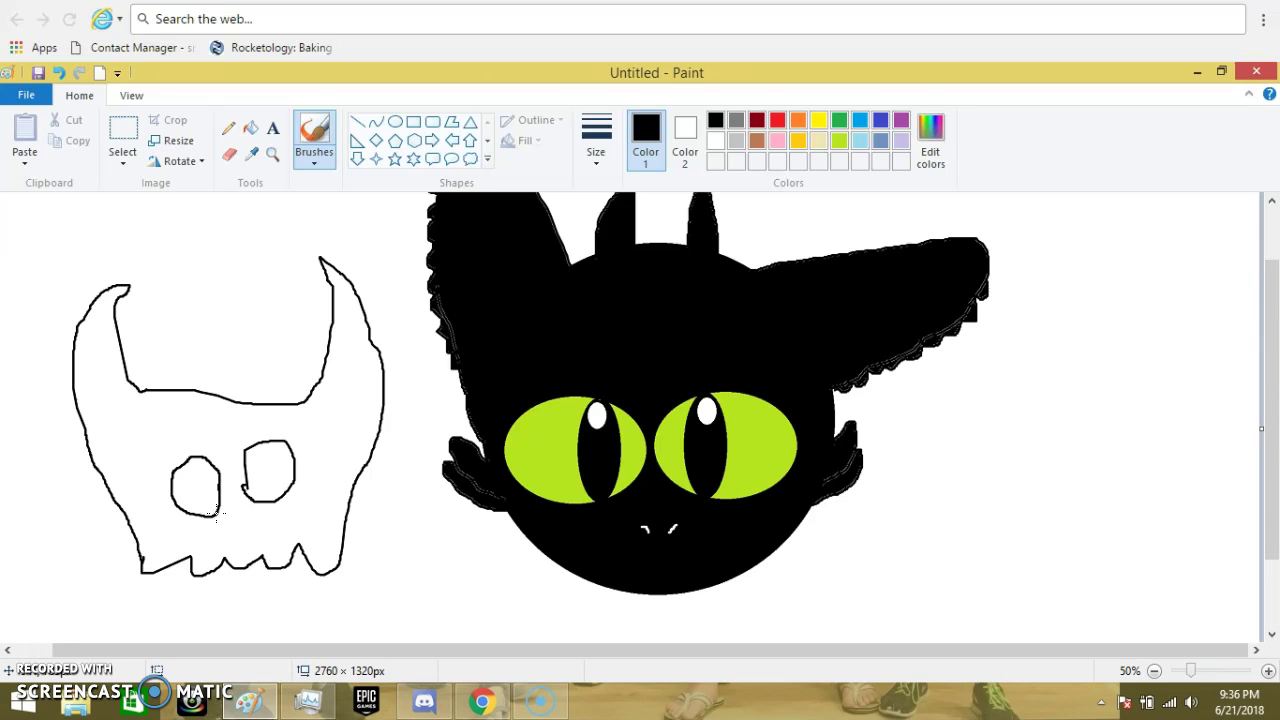
drag(432, 278, 434, 298)
Fill the canvas background and both of the skull's eye holes with red
click(777, 120)
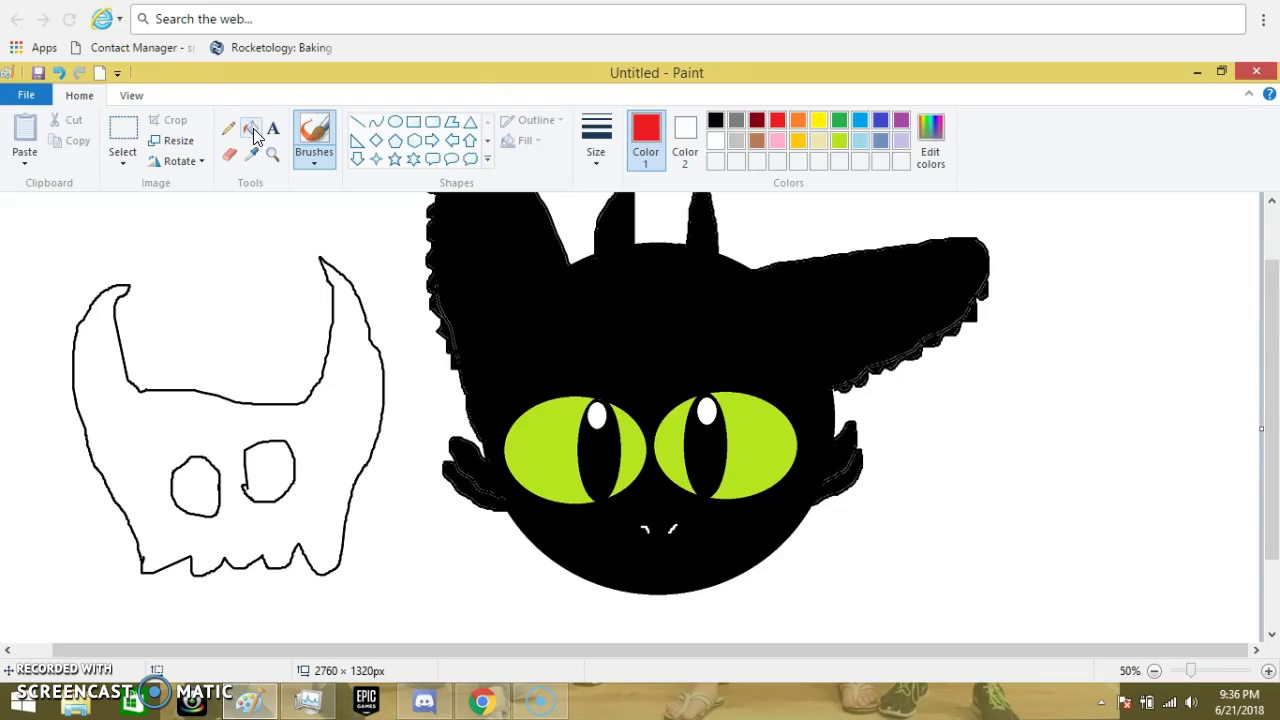
click(251, 130)
click(240, 279)
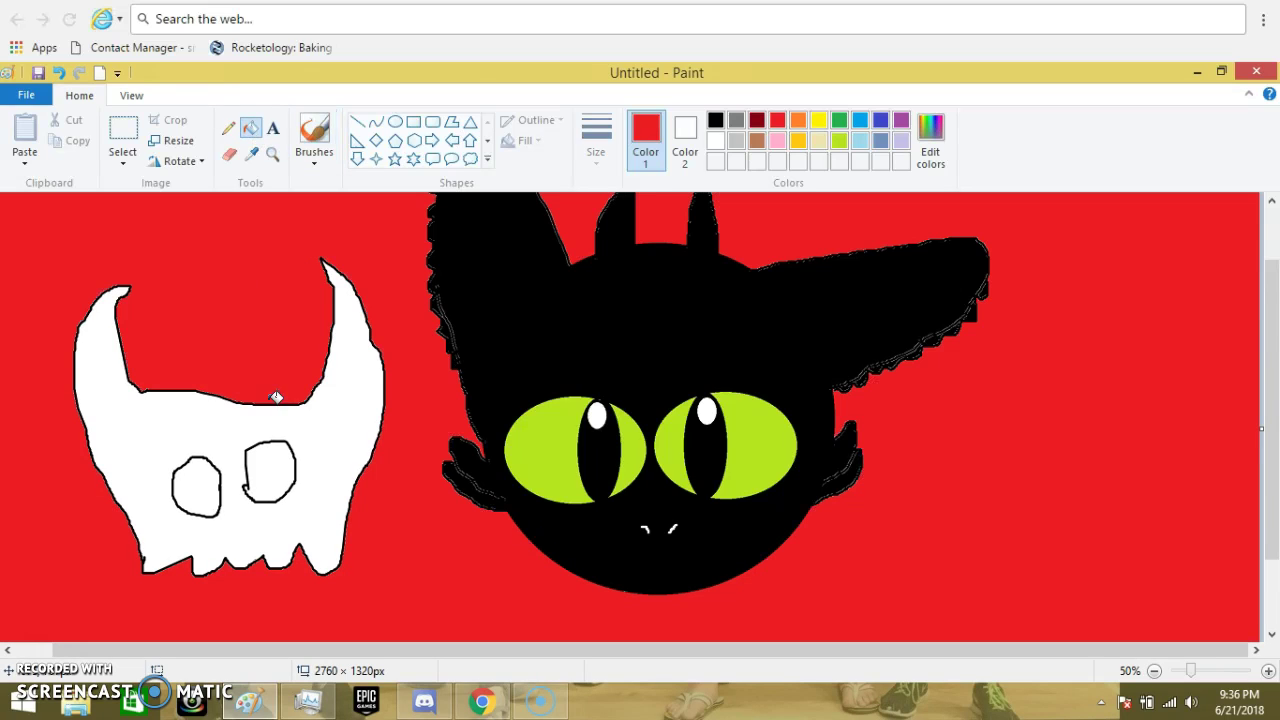
click(278, 482)
click(212, 487)
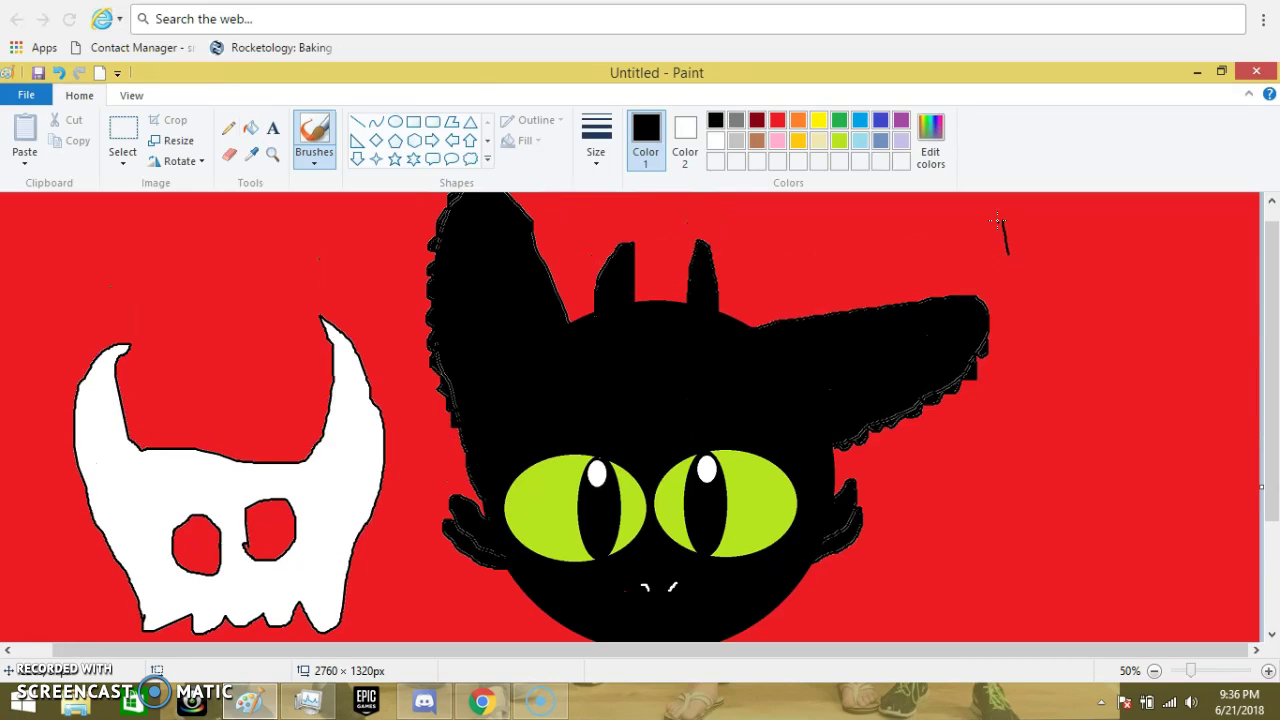
Handwrite "Toothless" in black with the brush above the right ear, near the canvas's upper-right corner
drag(980, 226, 1018, 220)
drag(1030, 232, 1031, 233)
drag(1053, 232, 1054, 233)
drag(1077, 222, 1077, 252)
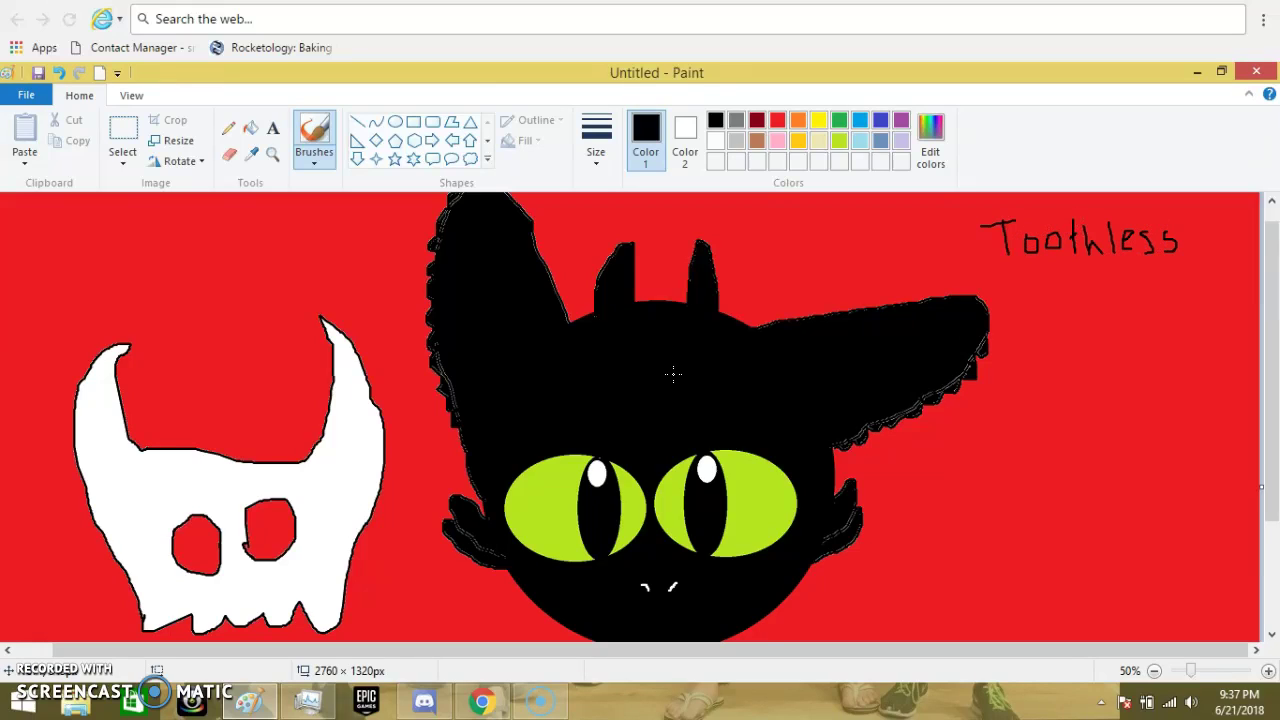
Add a black text box below the right ear's tip reading "Thank you everyone so much for watching"
click(273, 132)
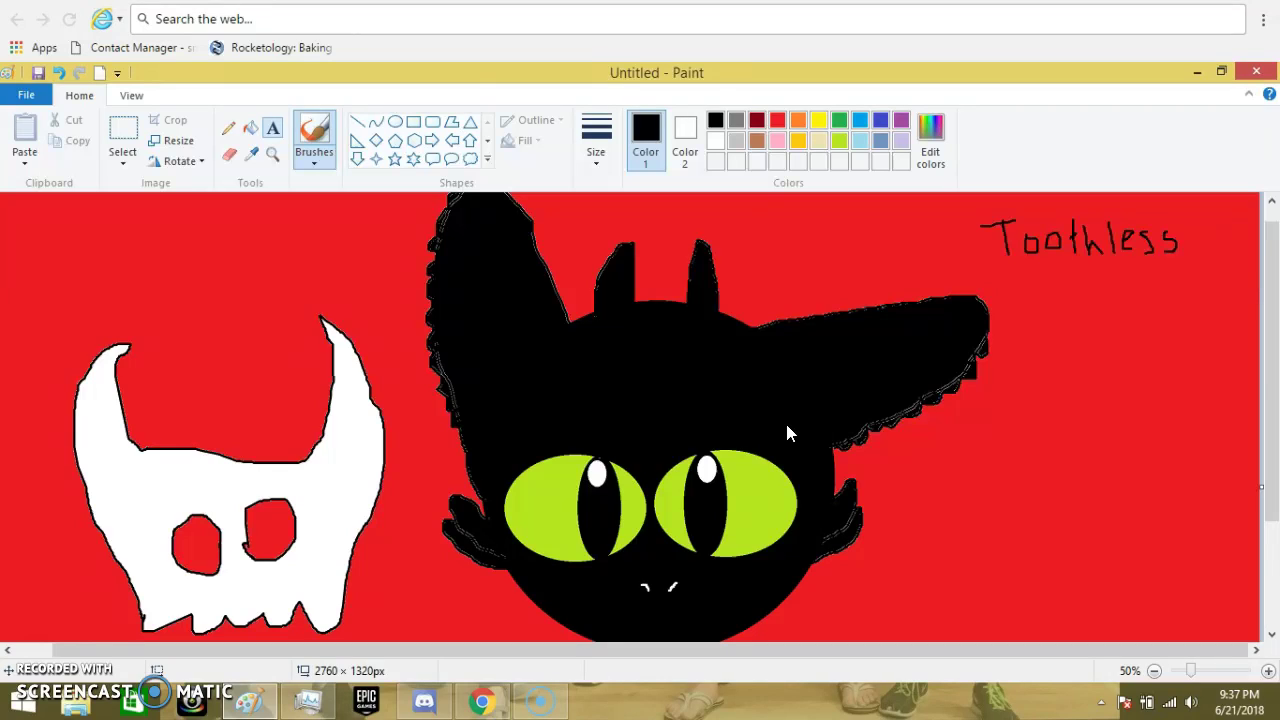
click(960, 388)
text(Thank you w)
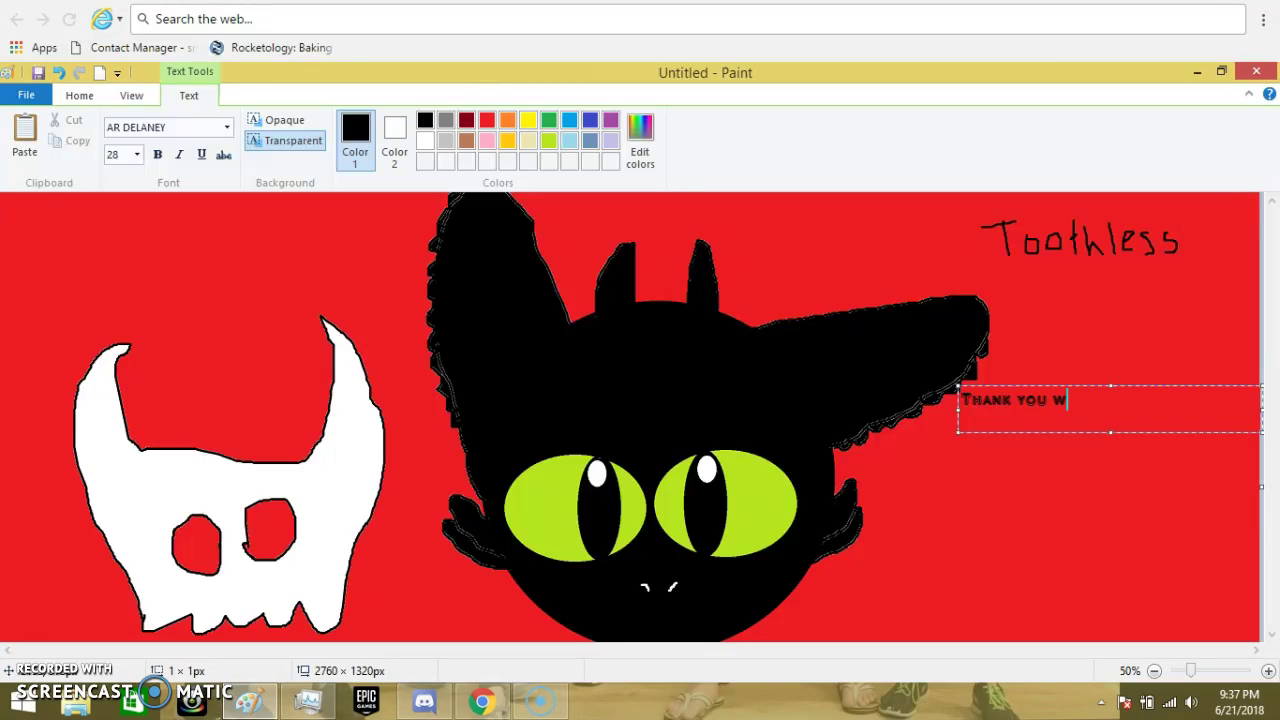
key(BackSpace)
text(everyone so much )
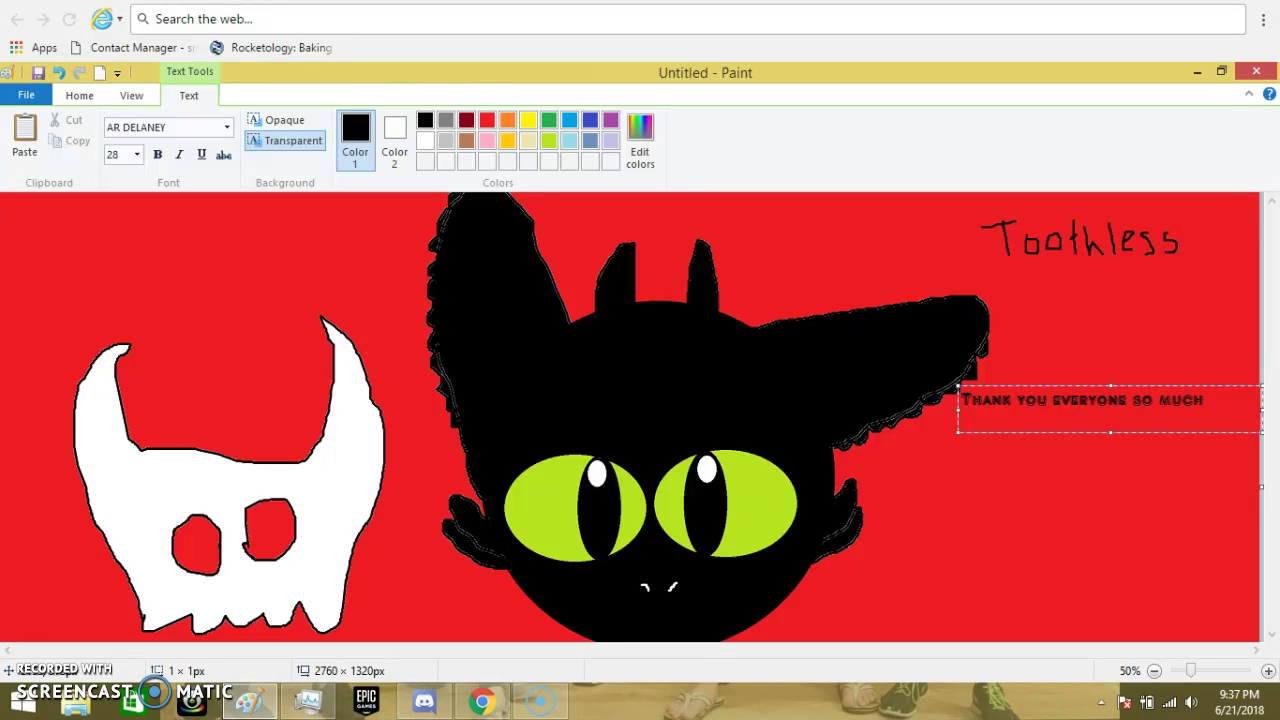
text(for watching)
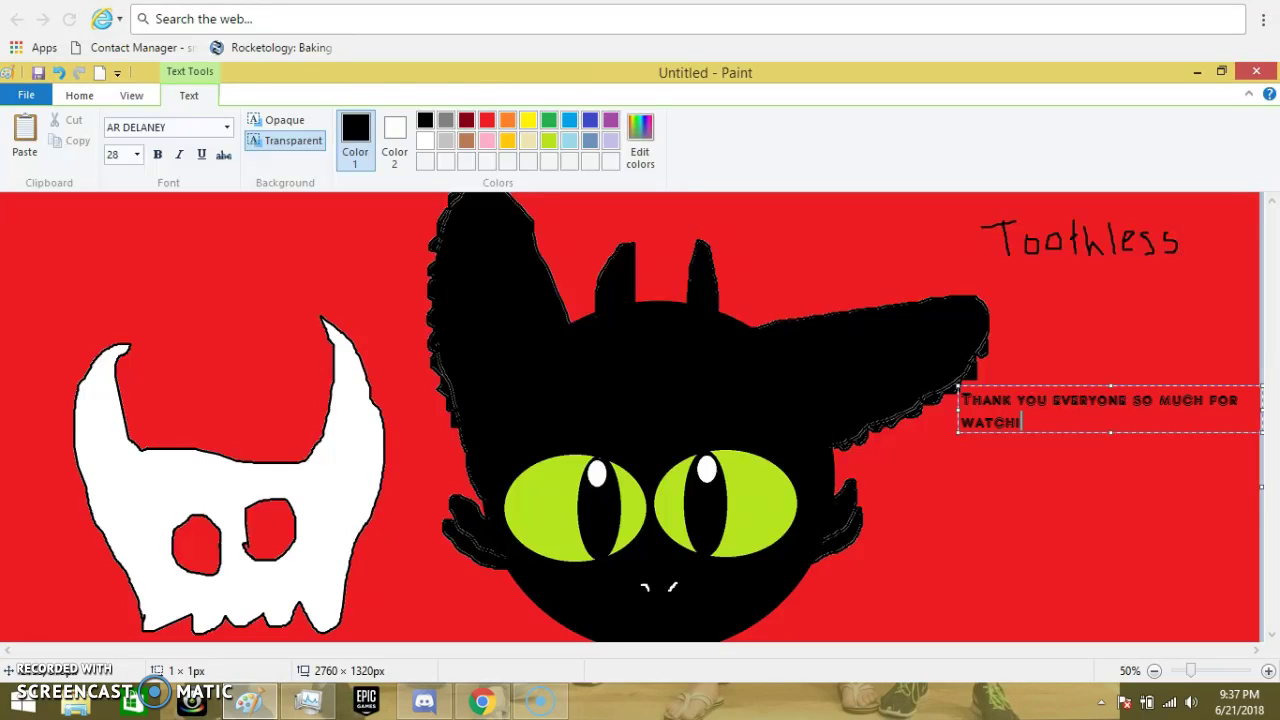
Continue the thank-you text with ". I'll see you later. please like, coment and subscribe if you would like."
text(II'll see you later. please like)
key(BackSpace)
text(, coment and subscru)
key(BackSpace)
text(ibe i)
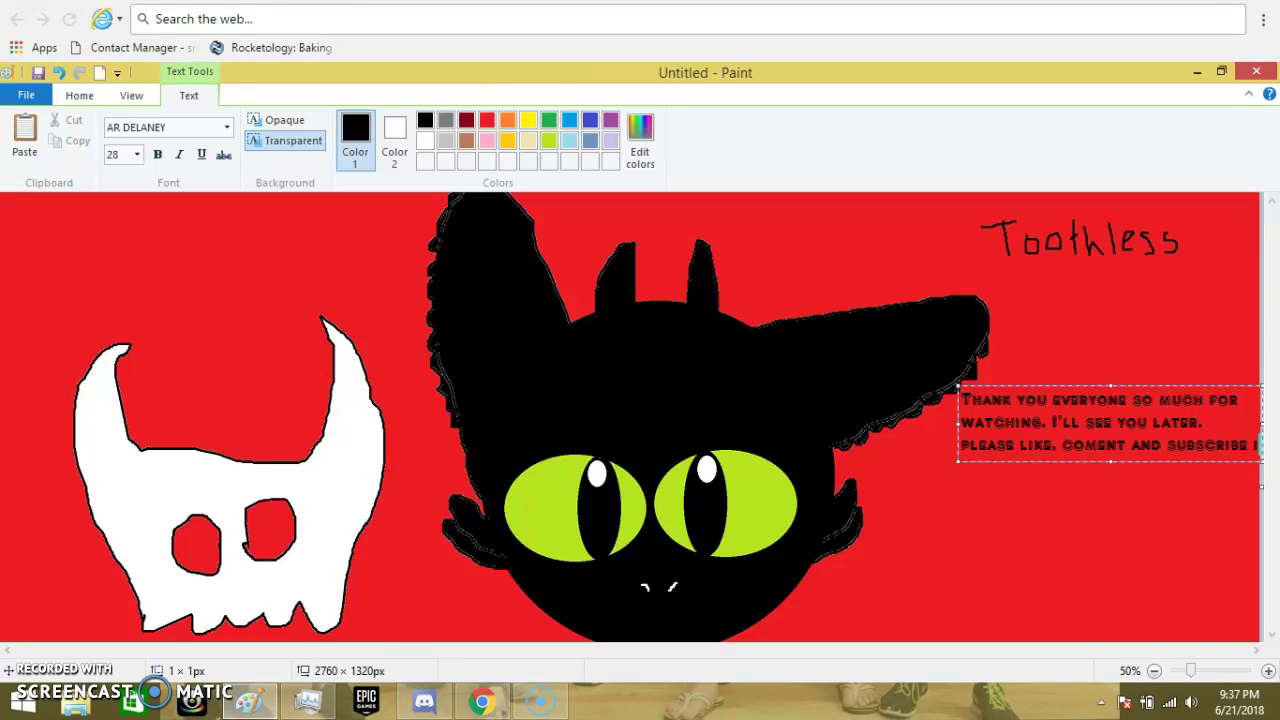
text(f you )
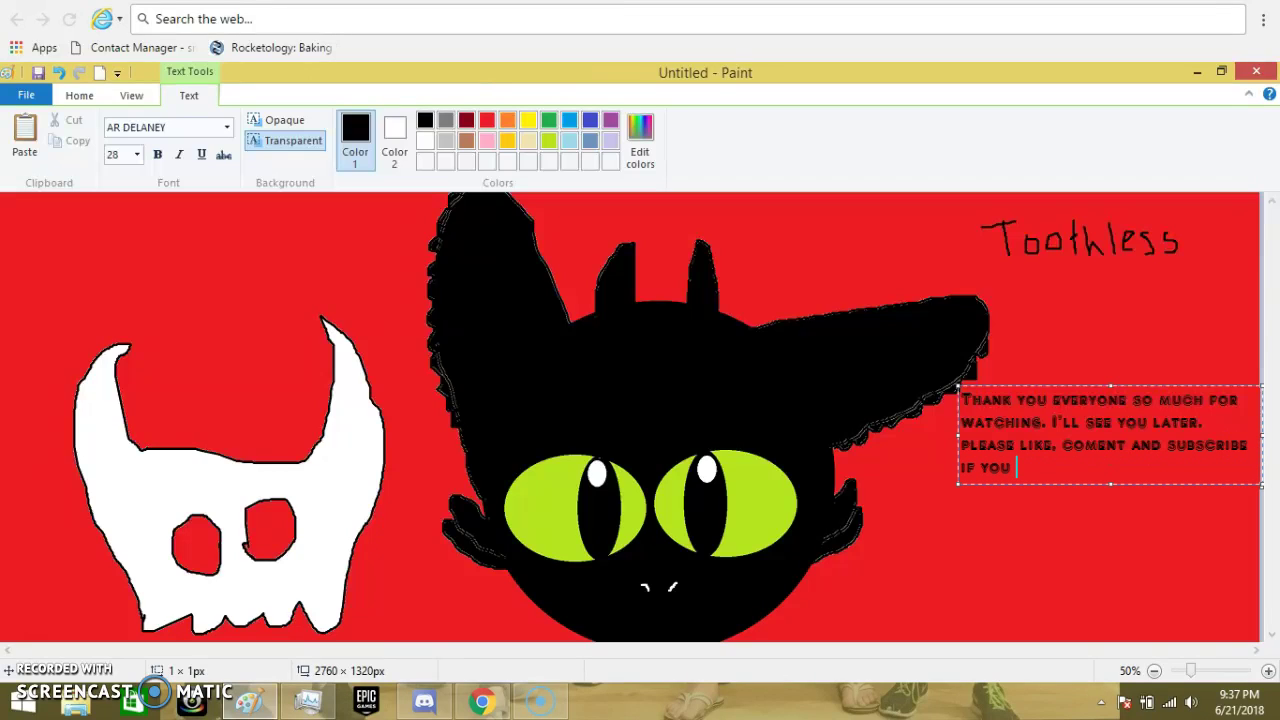
text(would like.)
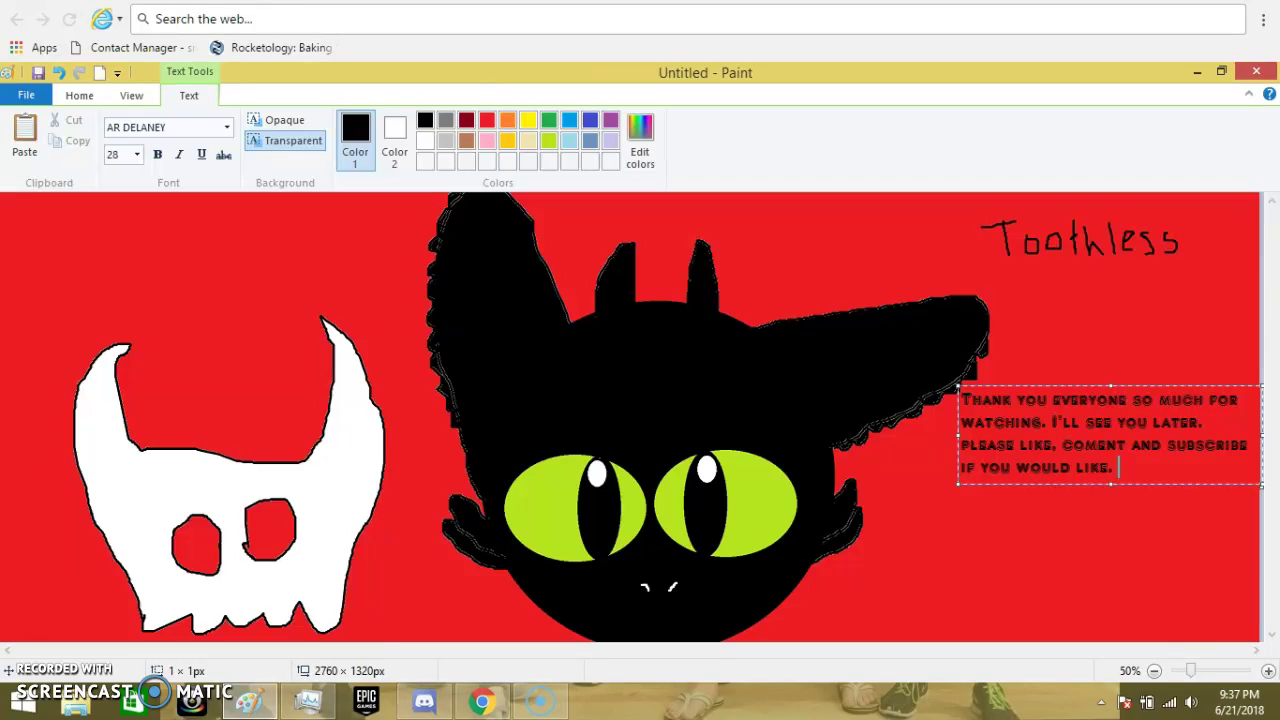
Finish the message with "Love you alllll. Byeeeeeeee <3"
text(Love you alllll. By)
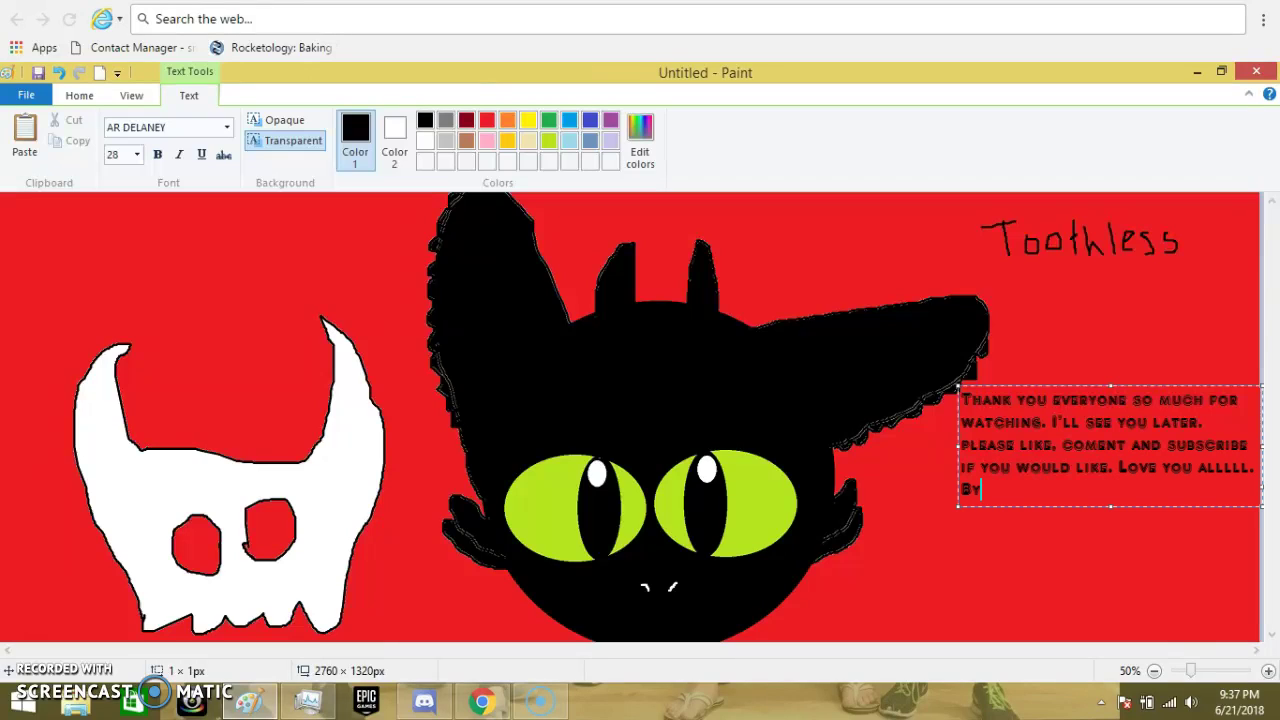
text(eeeeeee )
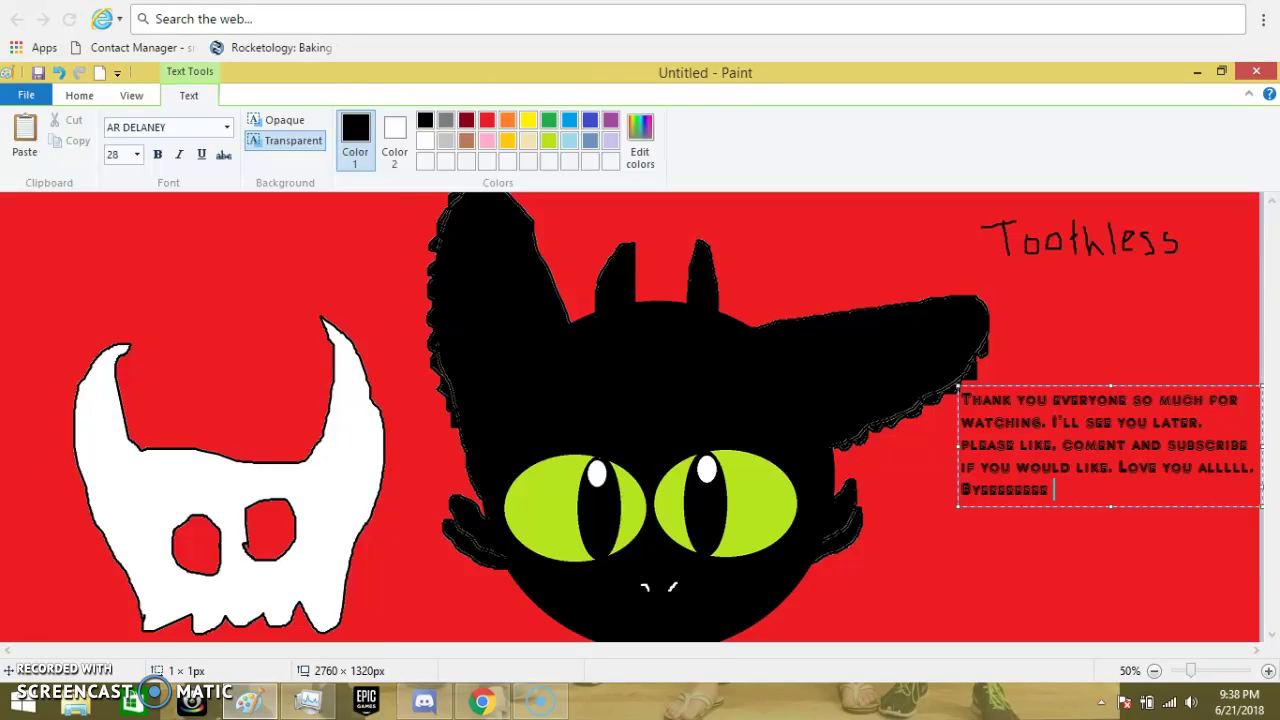
text(<)
text(3)
key(BackSpace)
text(3)
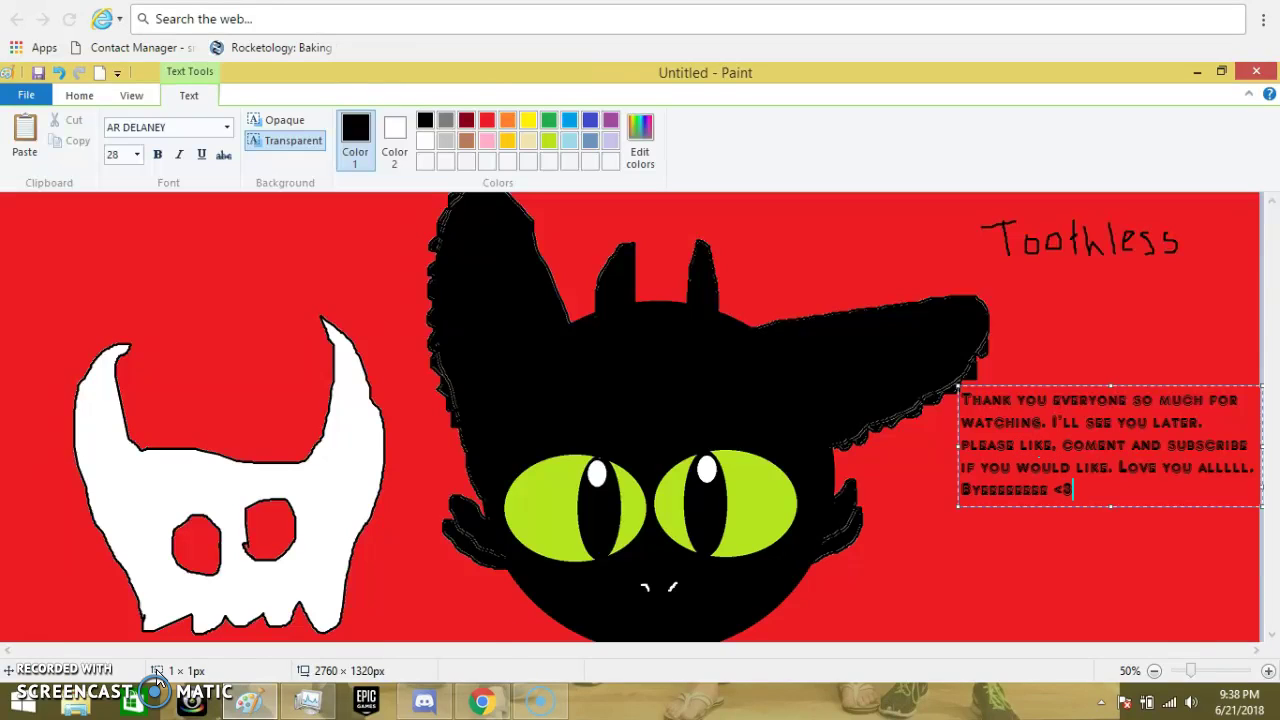